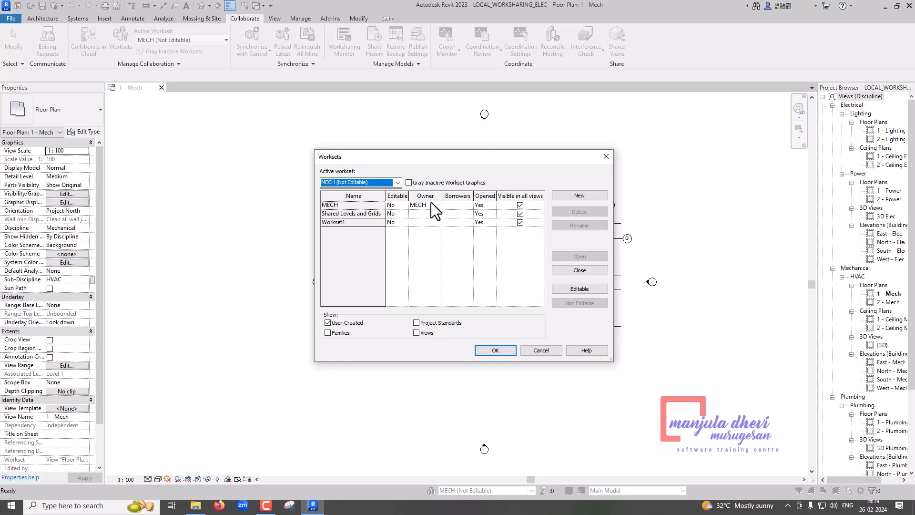
Close the Worksets dialog without changing any workset and return to the 1 - Mech floor plan.
{"action": "left_click", "coordinate": [533, 354]}
{"action": "left_click", "coordinate": [468, 330]}
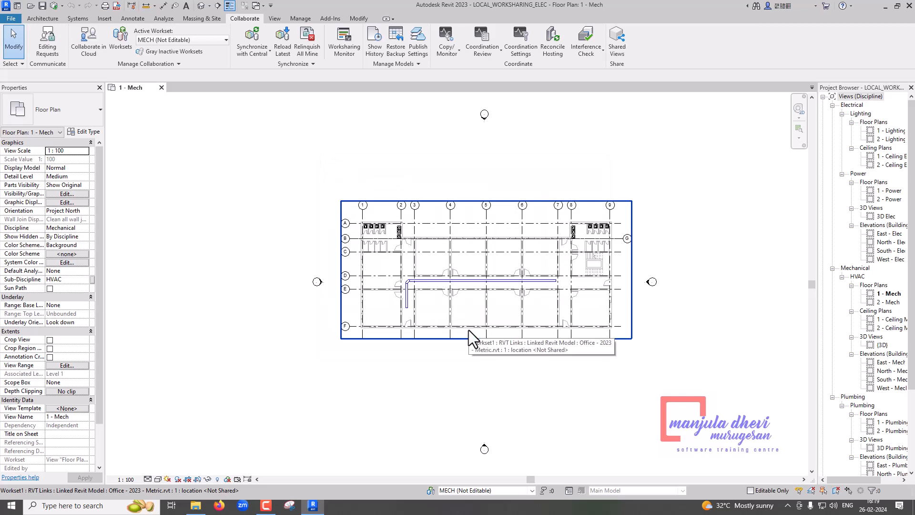
{"action": "left_click", "coordinate": [306, 287]}
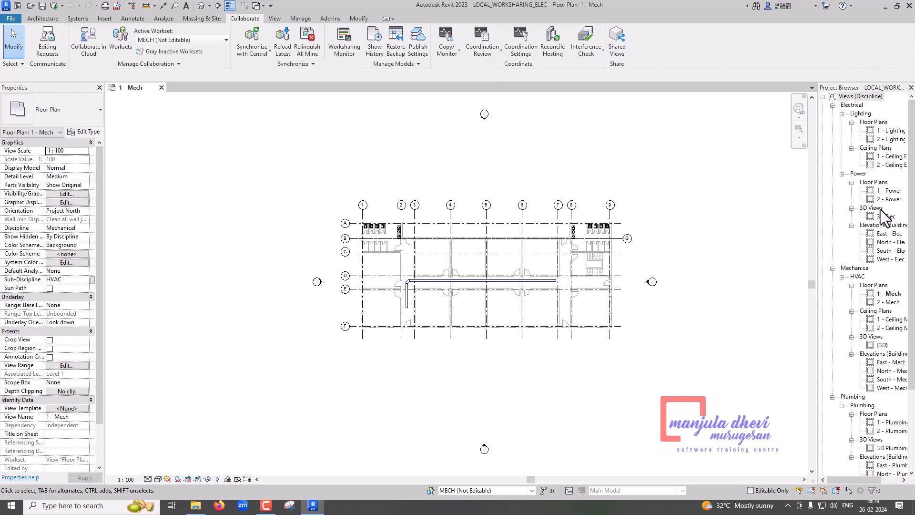
Try to delete the open 1 - Mech floor plan view from the project.
{"action": "left_click", "coordinate": [885, 294]}
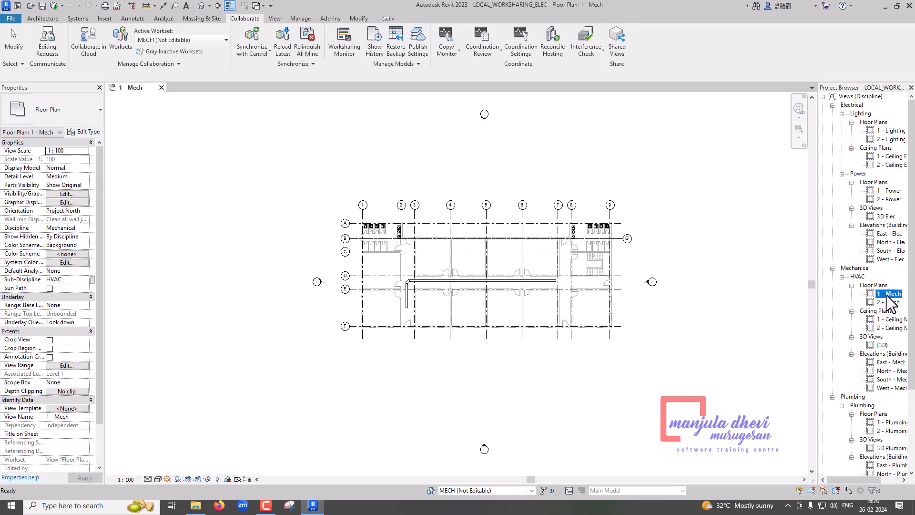
{"action": "right_click", "coordinate": [891, 294]}
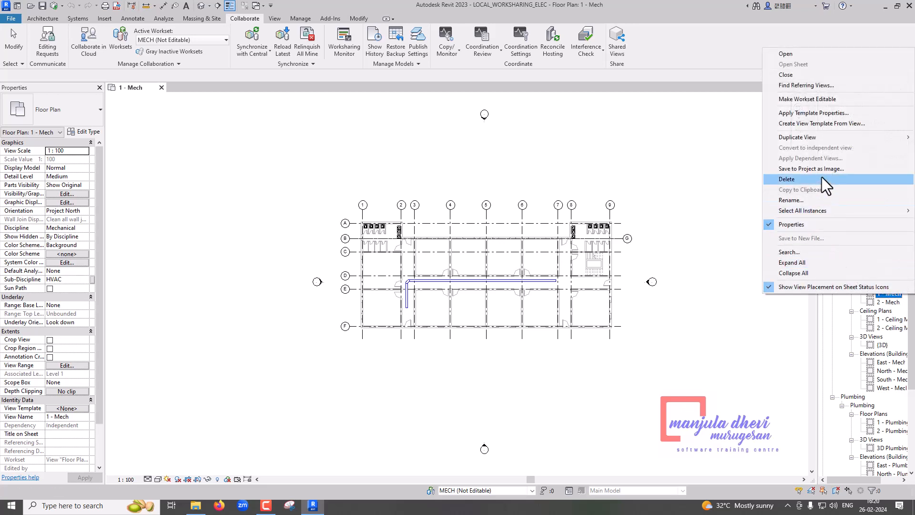
{"action": "left_click", "coordinate": [822, 179]}
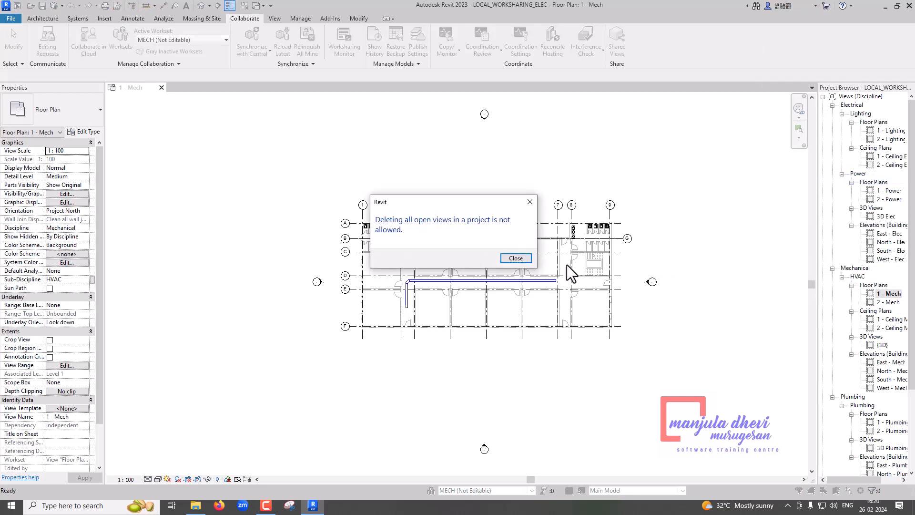
{"action": "left_click", "coordinate": [516, 258]}
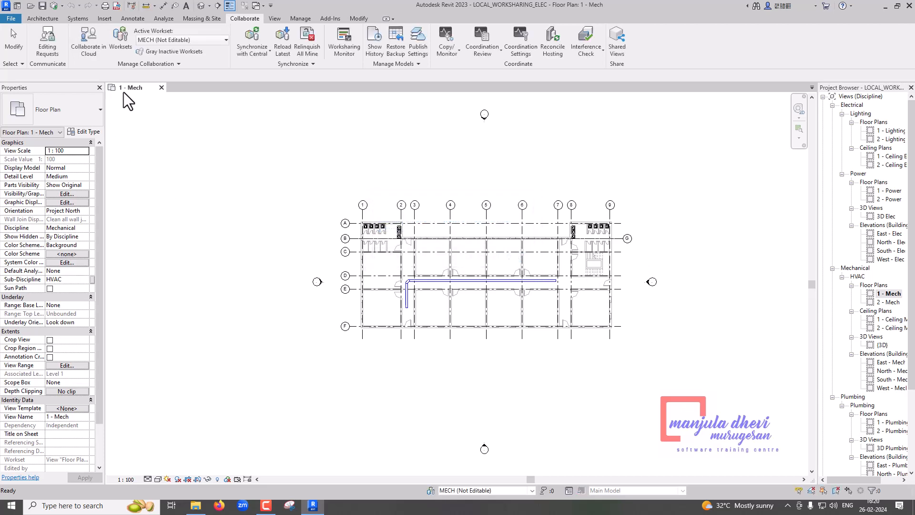
Open the 2 - Mech floor plan, close the 1 - Mech view and delete 1 - Mech from the project.
{"action": "double_click", "coordinate": [888, 301]}
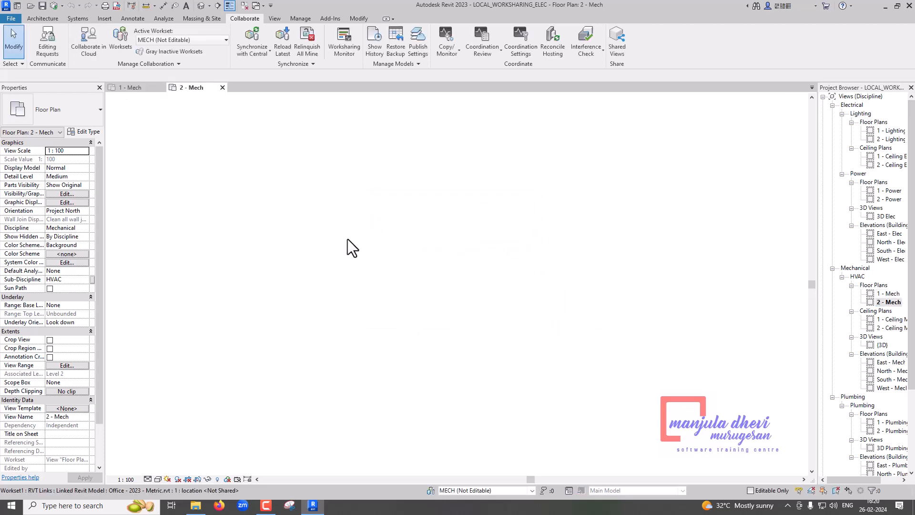
{"action": "left_click", "coordinate": [162, 89]}
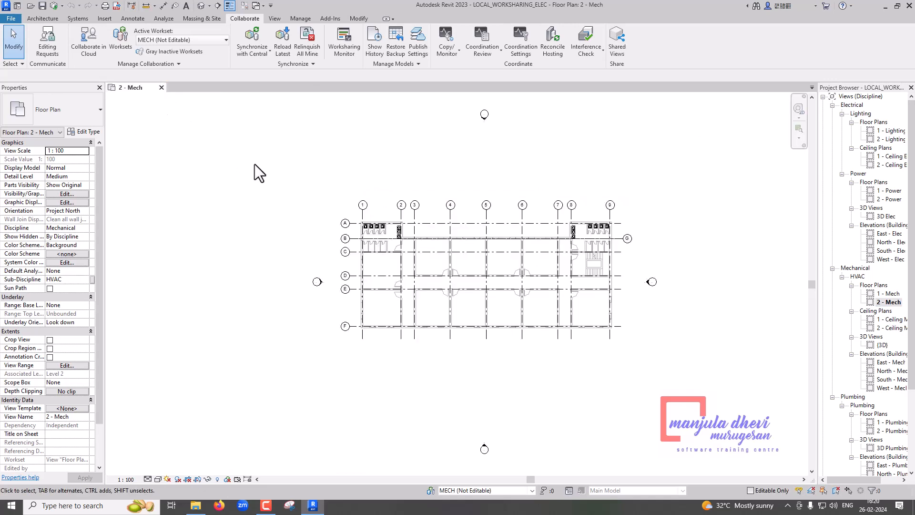
{"action": "left_click", "coordinate": [888, 294]}
{"action": "right_click", "coordinate": [887, 294]}
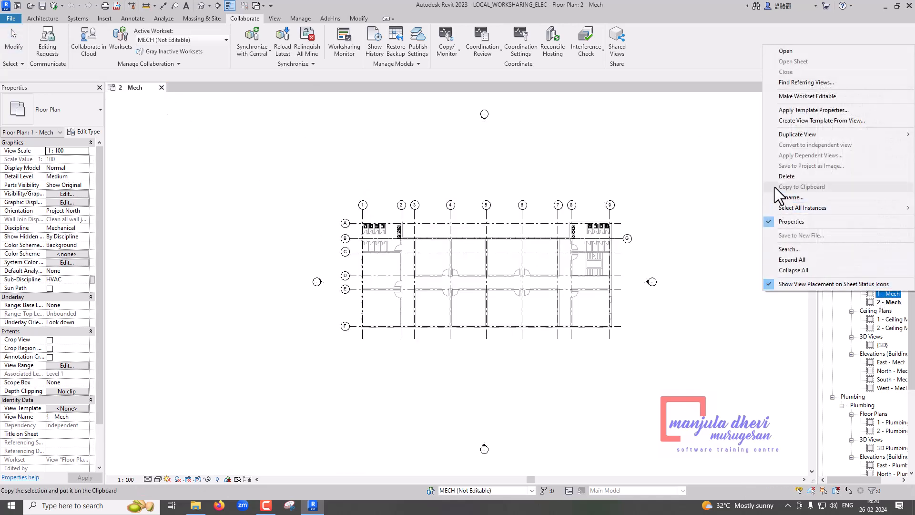
{"action": "left_click", "coordinate": [782, 175]}
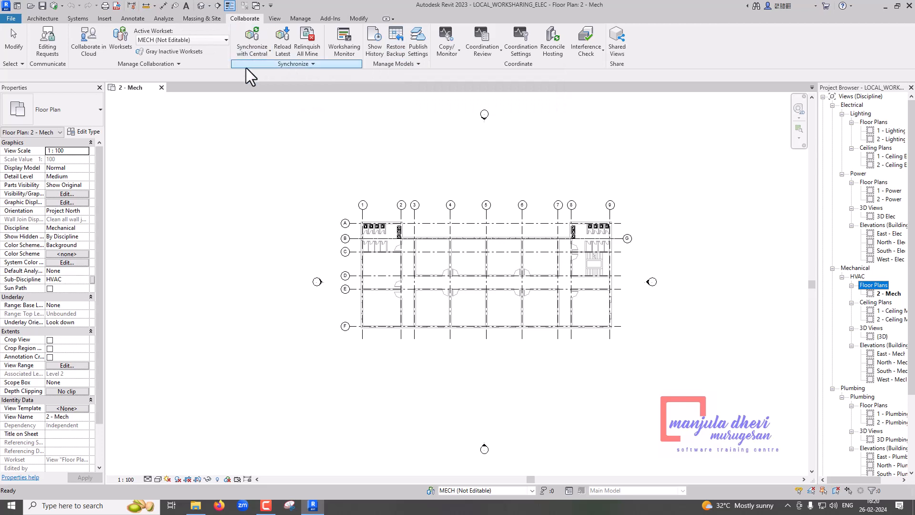
Start Restore Backup and load the LOCAL_WORKSHARING_ELEC_backup folder from the YOUTUBE VIDEO folder.
{"action": "left_click", "coordinate": [400, 49]}
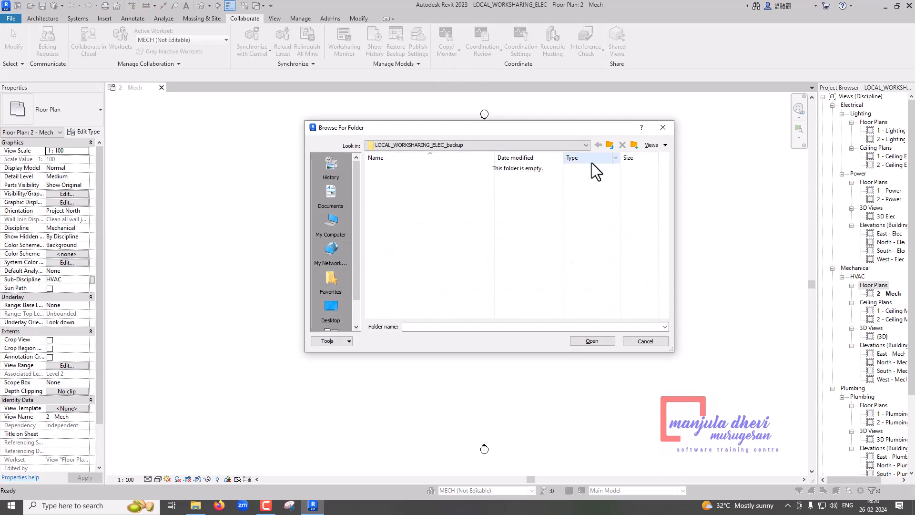
{"action": "left_click", "coordinate": [610, 145]}
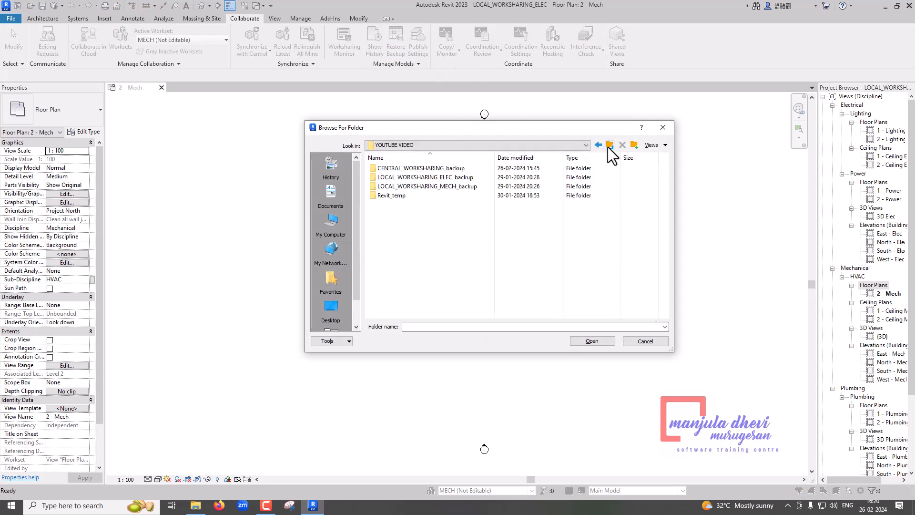
{"action": "left_click", "coordinate": [454, 181]}
{"action": "double_click", "coordinate": [454, 180]}
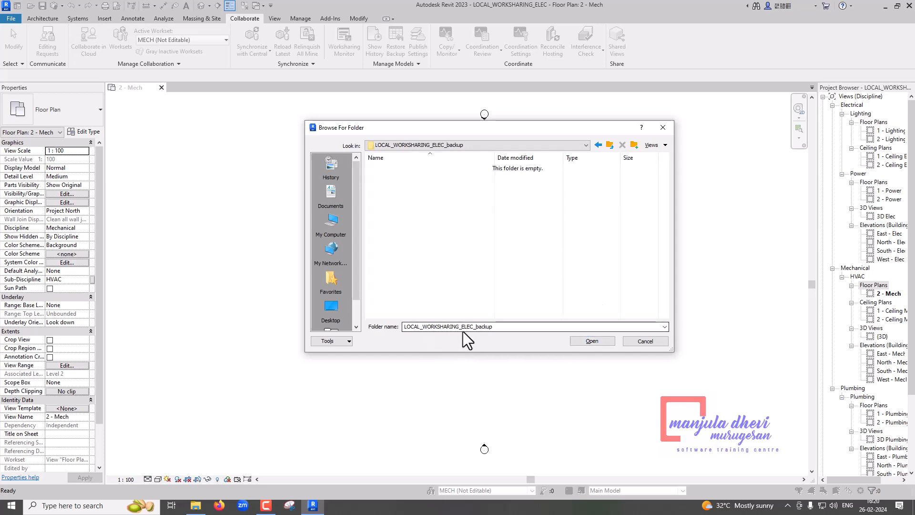
{"action": "left_click", "coordinate": [592, 342]}
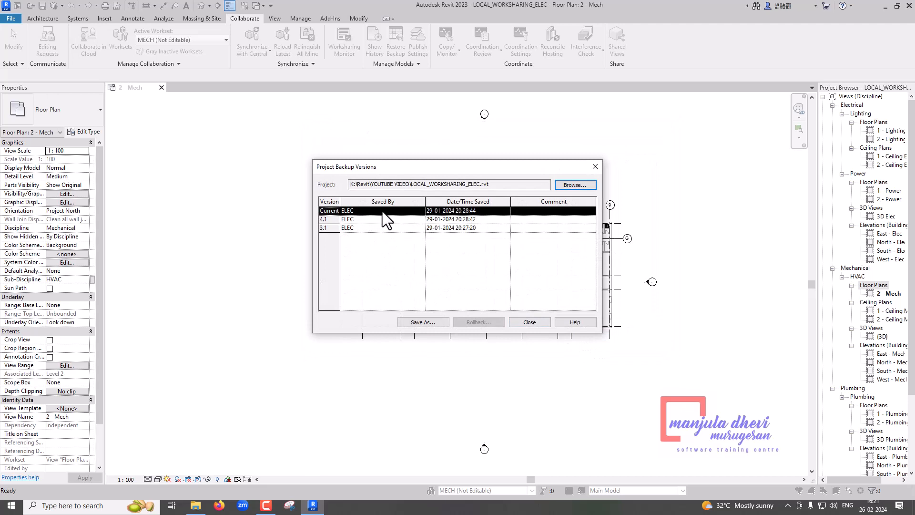
Roll the project back to backup version 4.1 and reload it, discarding the session's changes.
{"action": "left_click", "coordinate": [335, 217]}
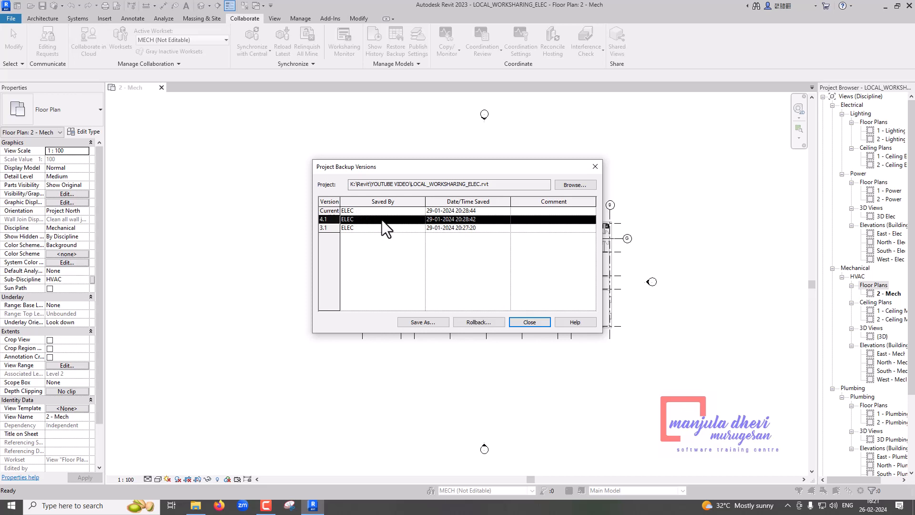
{"action": "left_click", "coordinate": [470, 322]}
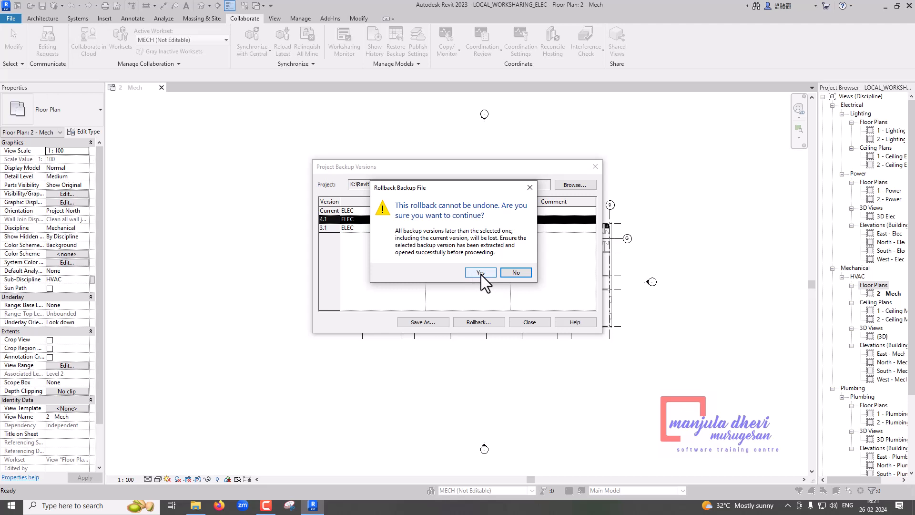
{"action": "left_click", "coordinate": [480, 272]}
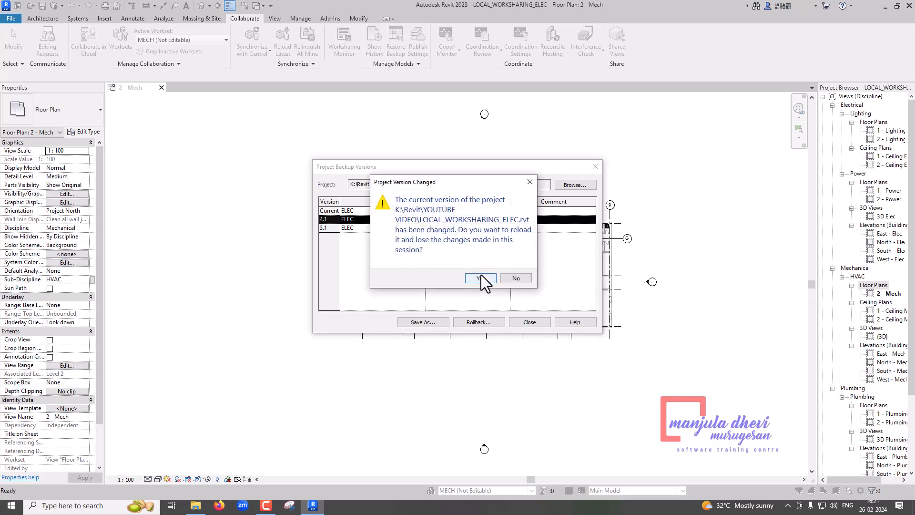
{"action": "left_click", "coordinate": [480, 278]}
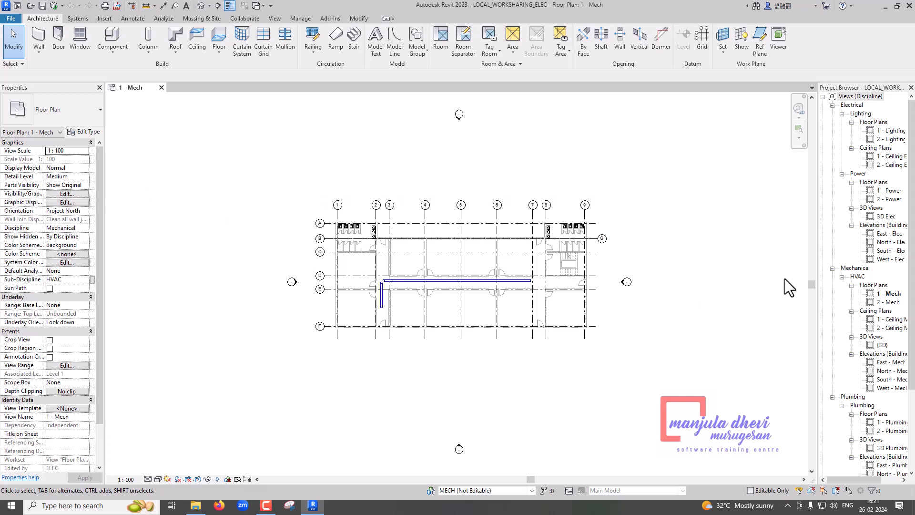
Switch to the 2 - Mech floor plan, close the restored 1 - Mech view and delete 1 - Mech again.
{"action": "double_click", "coordinate": [869, 302]}
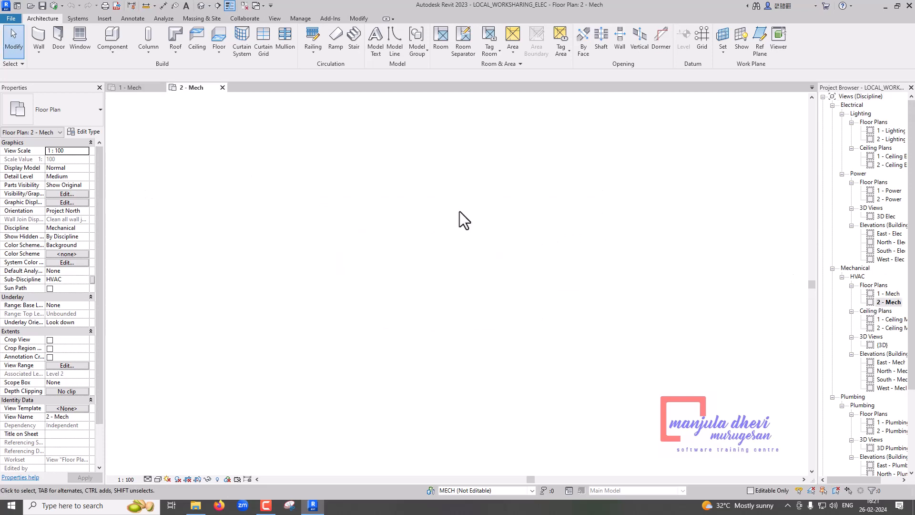
{"action": "left_click", "coordinate": [162, 87]}
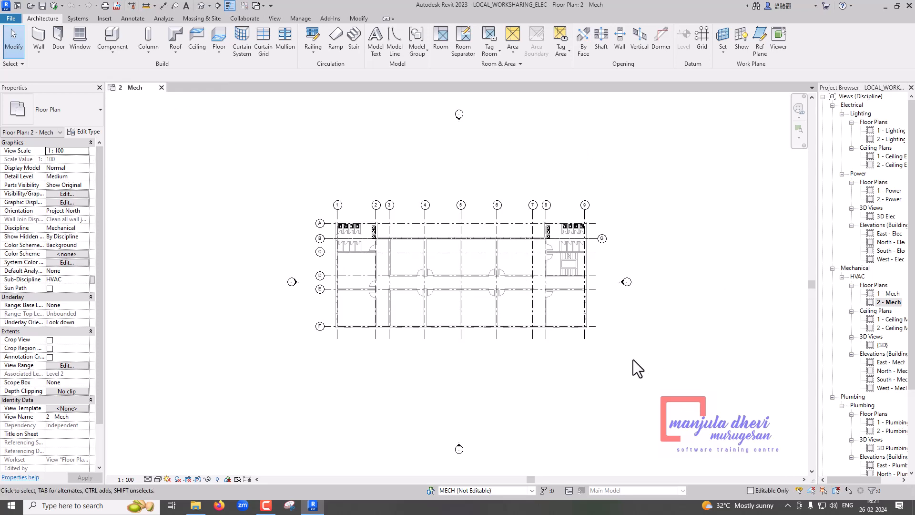
{"action": "left_click", "coordinate": [887, 294]}
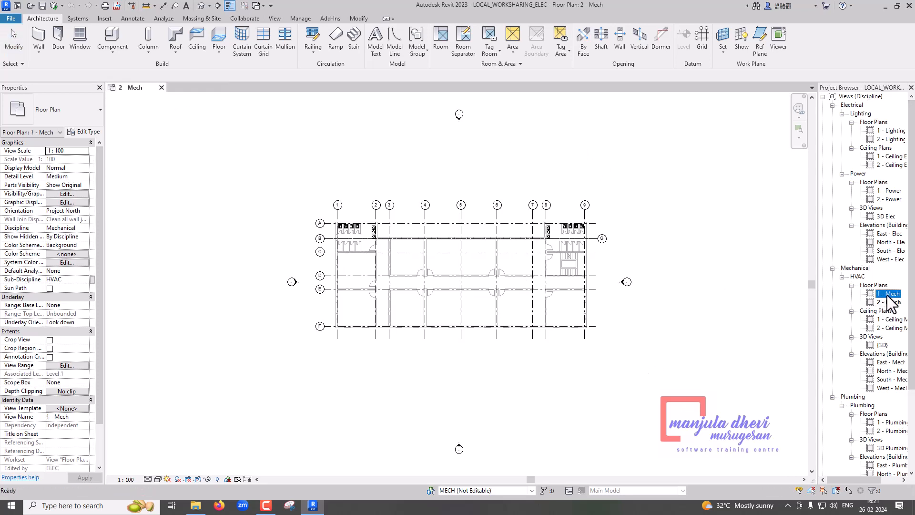
{"action": "right_click", "coordinate": [887, 294]}
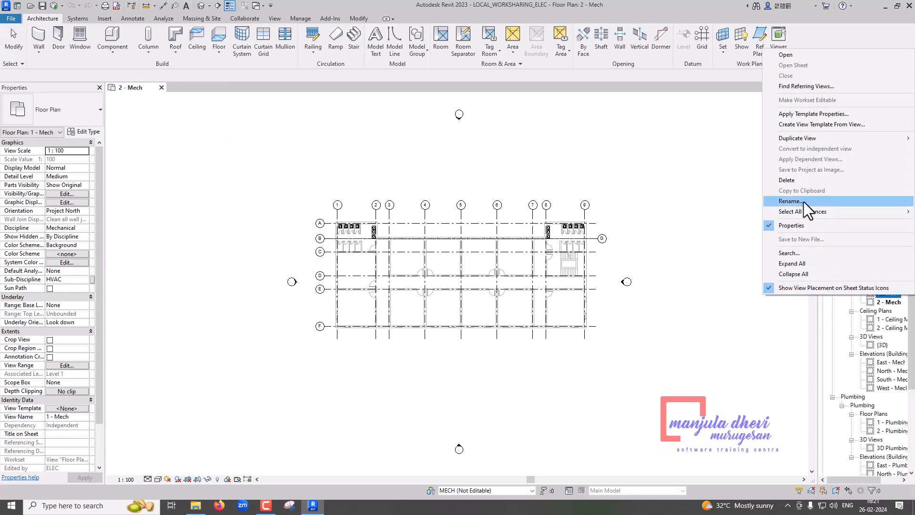
{"action": "left_click", "coordinate": [808, 182]}
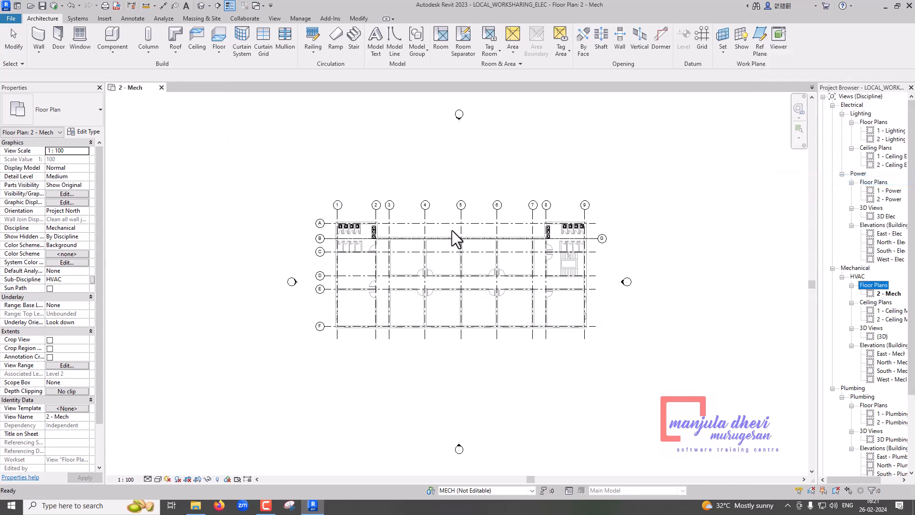
Synchronize with the CENTRAL_WORKSHARING.rvt central model, saving the local file before and after.
{"action": "left_click", "coordinate": [254, 16]}
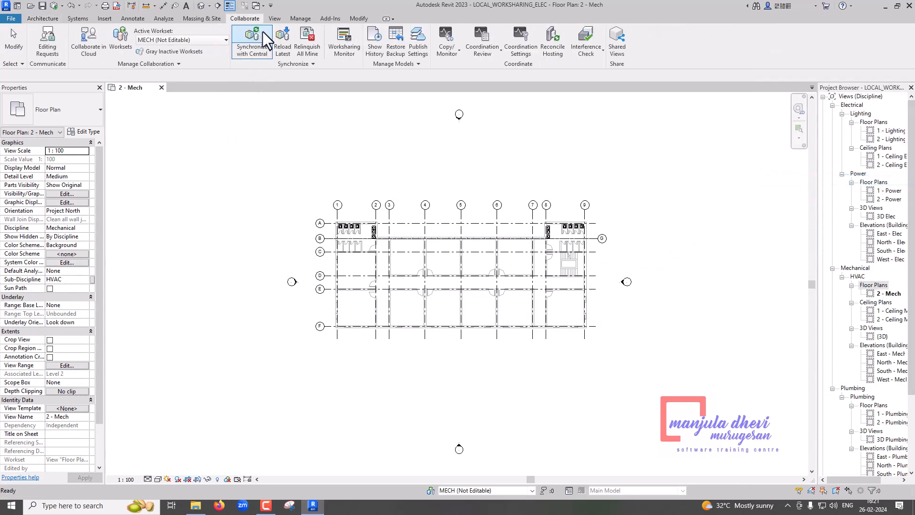
{"action": "left_click", "coordinate": [252, 36]}
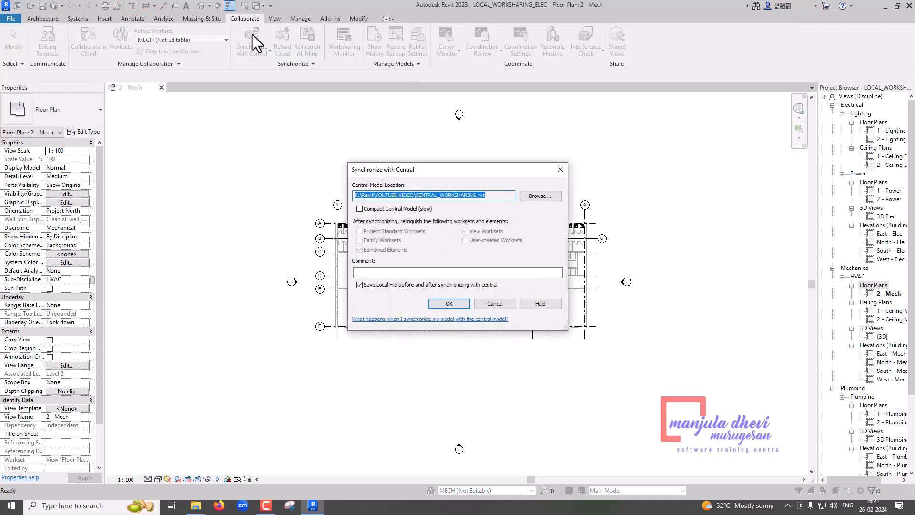
{"action": "left_click", "coordinate": [464, 303]}
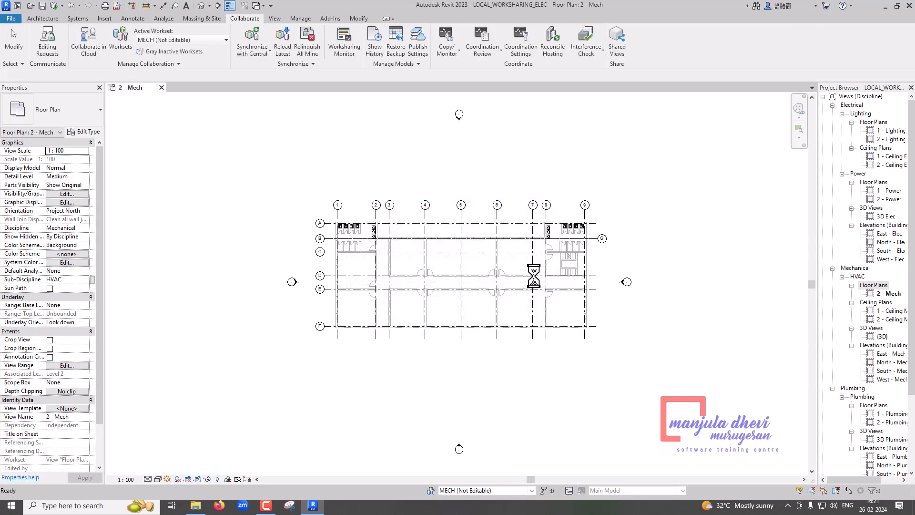
Start Restore Backup again and load the LOCAL_WORKSHARING_ELEC_backup folder's saved versions.
{"action": "left_click", "coordinate": [395, 48]}
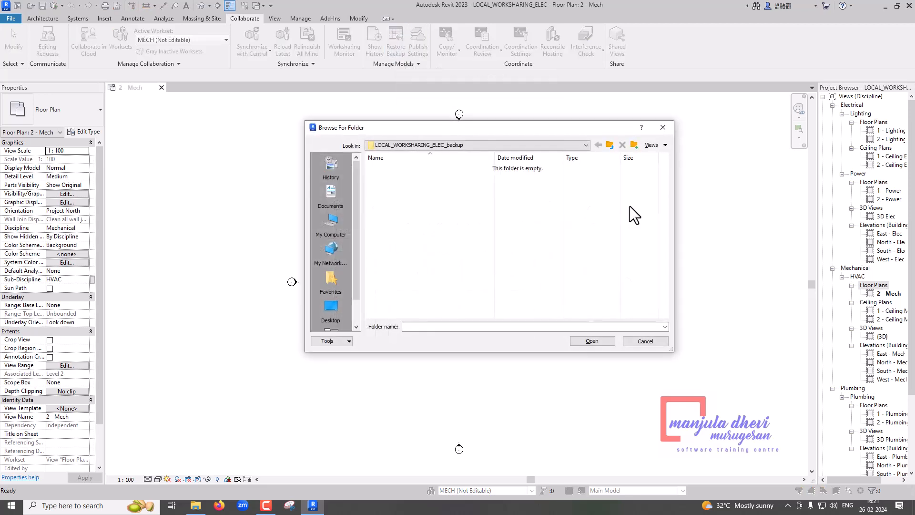
{"action": "left_click", "coordinate": [610, 144]}
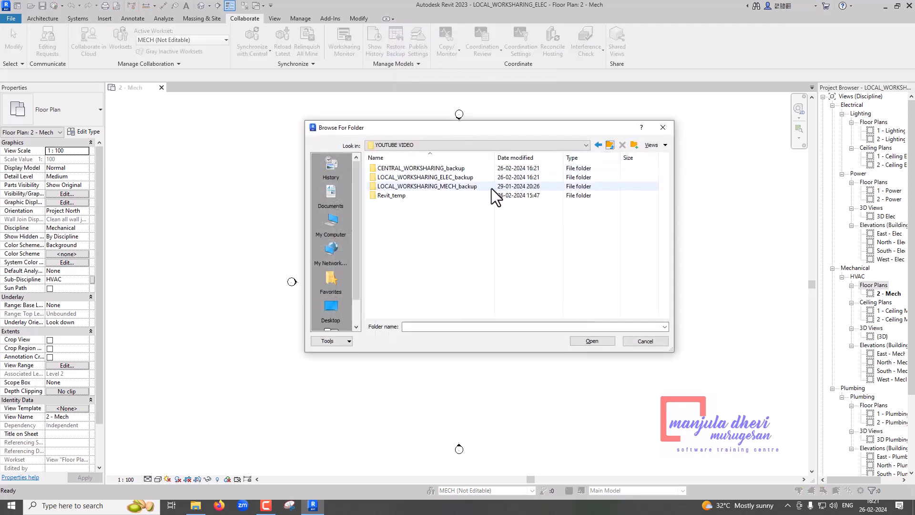
{"action": "double_click", "coordinate": [470, 181]}
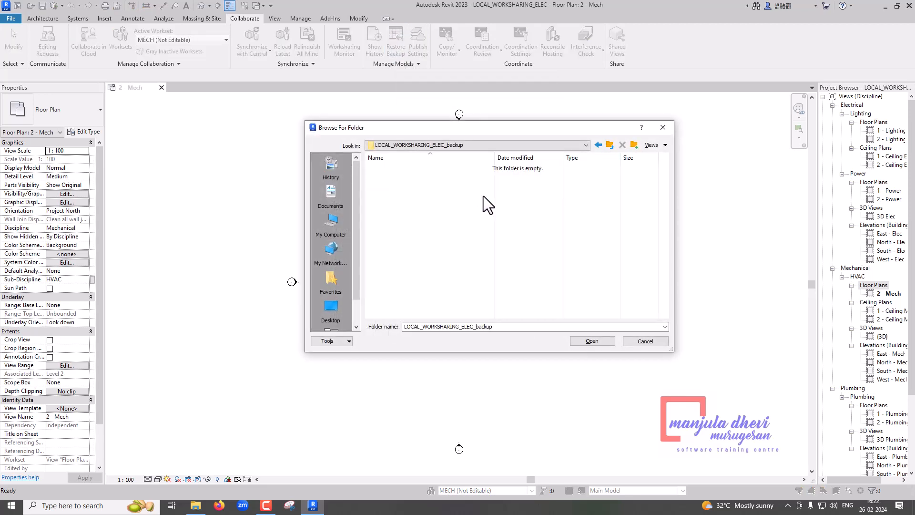
{"action": "left_click", "coordinate": [598, 341]}
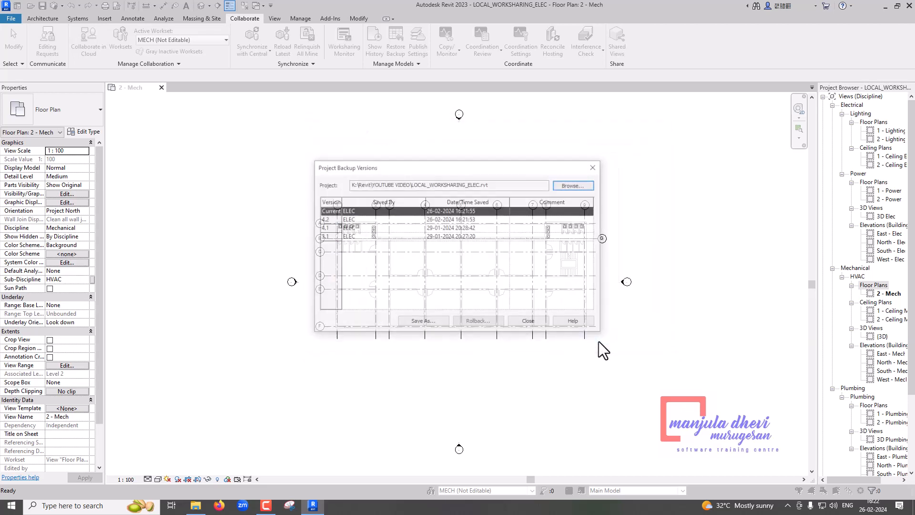
Roll the project back to backup version 4.2, reload it and dismiss the central compatibility message.
{"action": "left_click", "coordinate": [323, 220]}
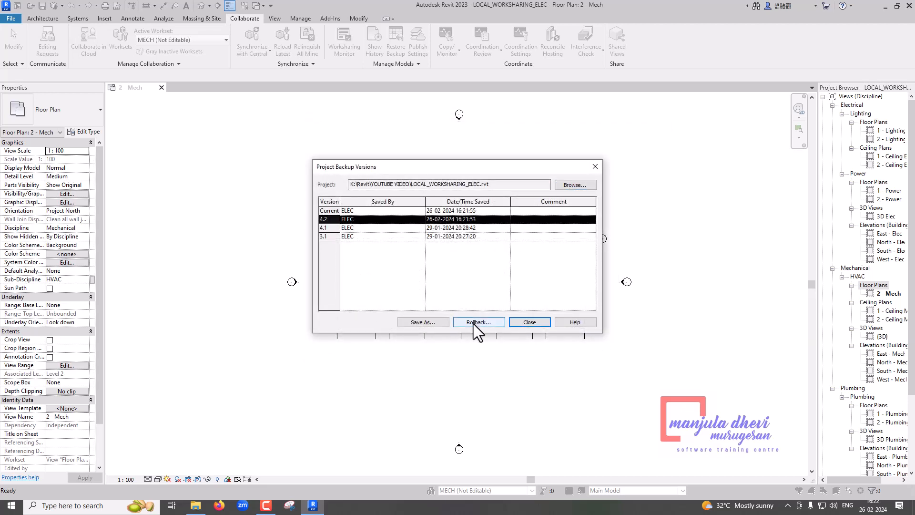
{"action": "left_click", "coordinate": [473, 322]}
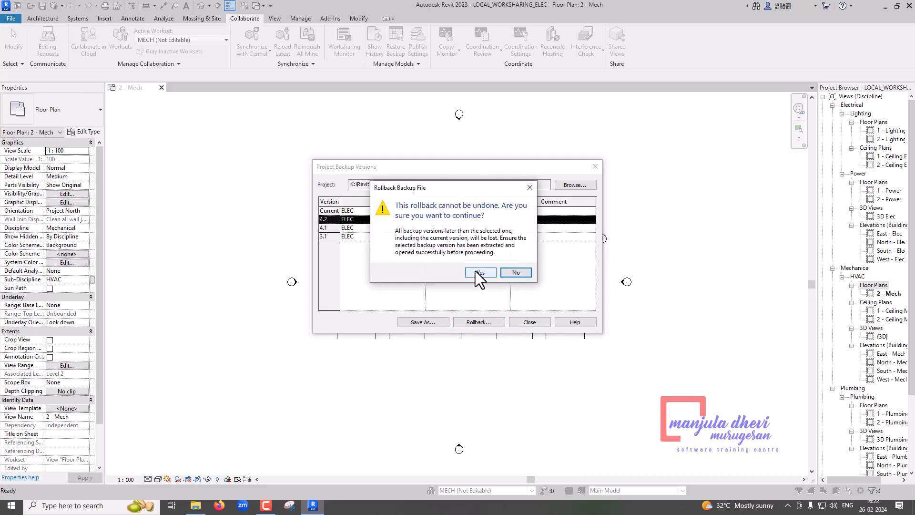
{"action": "left_click", "coordinate": [476, 271]}
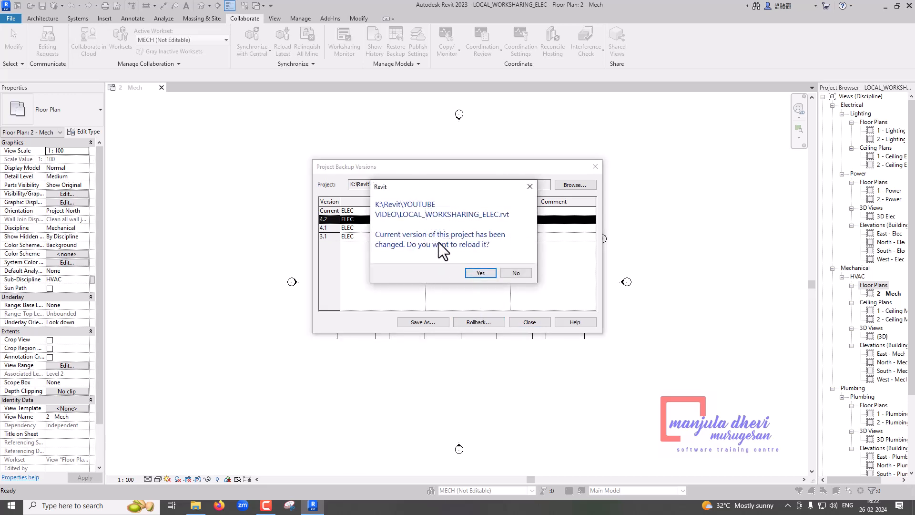
{"action": "left_click", "coordinate": [480, 273]}
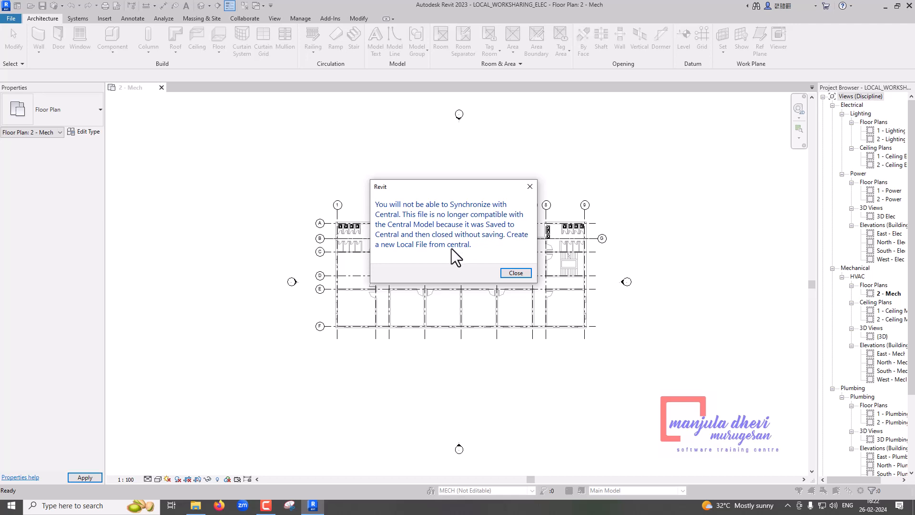
{"action": "left_click", "coordinate": [514, 273]}
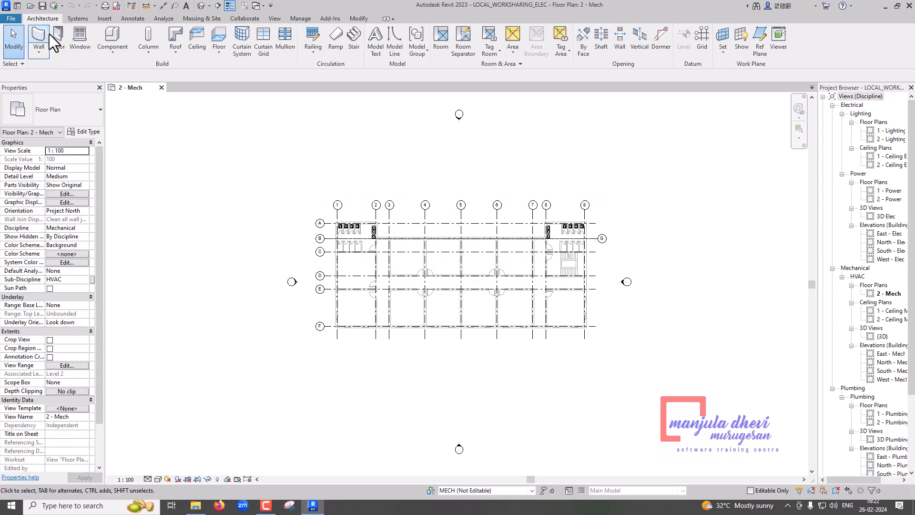
Try to open CENTRAL_WORKSHARING.rvt from the YOUTUBE VIDEO folder with Create New Local turned off while the local file is open.
{"action": "left_click", "coordinate": [11, 19]}
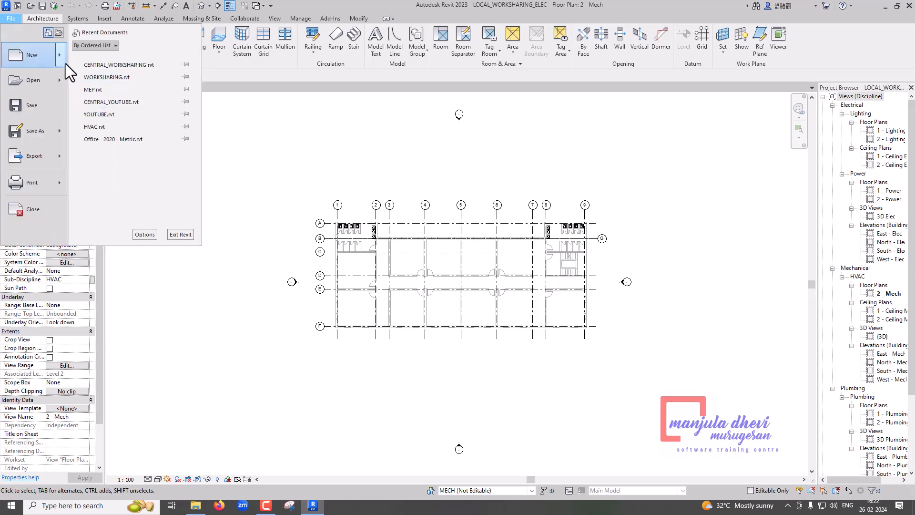
{"action": "left_click", "coordinate": [47, 76]}
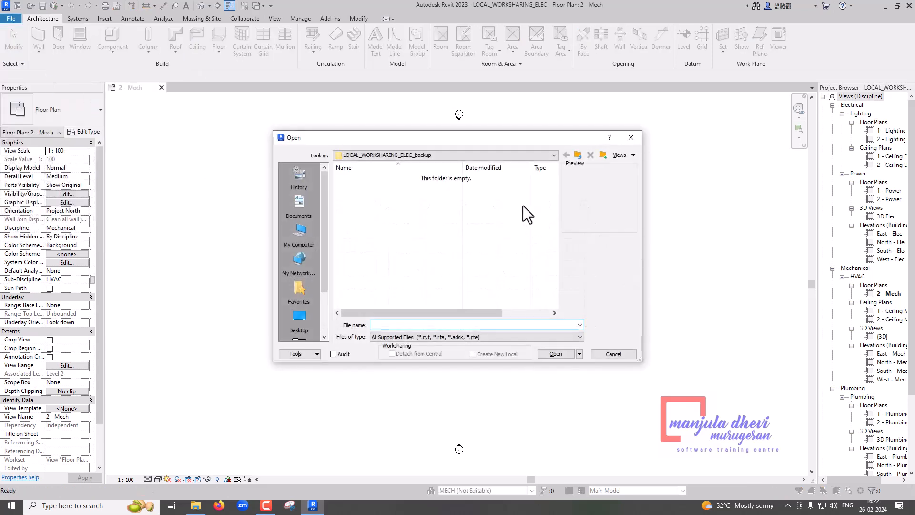
{"action": "left_click", "coordinate": [577, 156]}
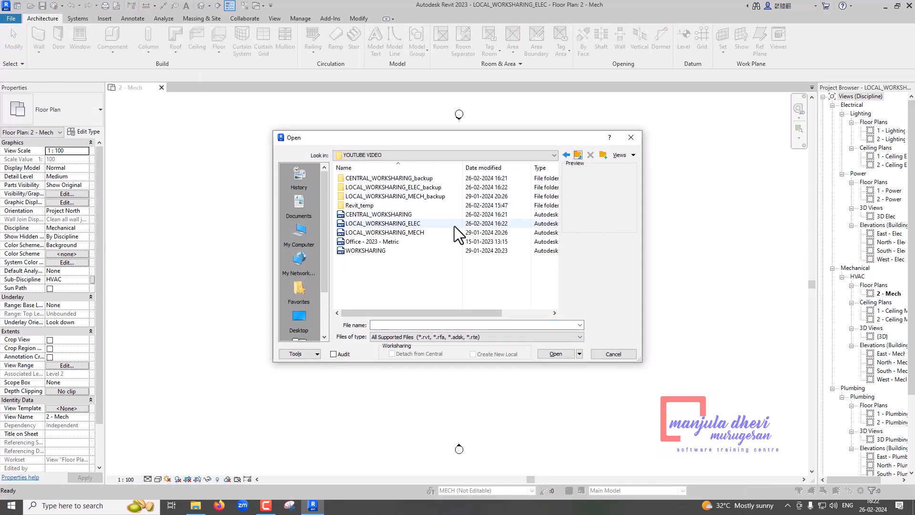
{"action": "left_click", "coordinate": [404, 214]}
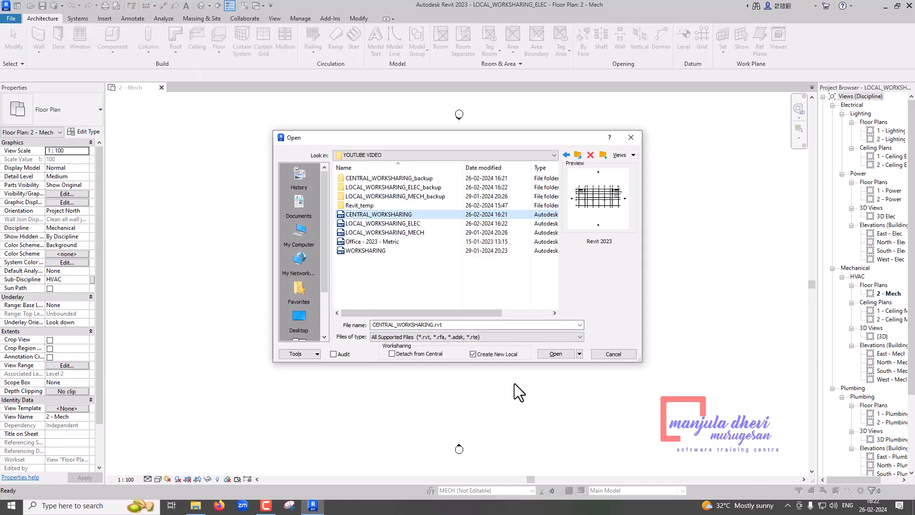
{"action": "left_click", "coordinate": [502, 357]}
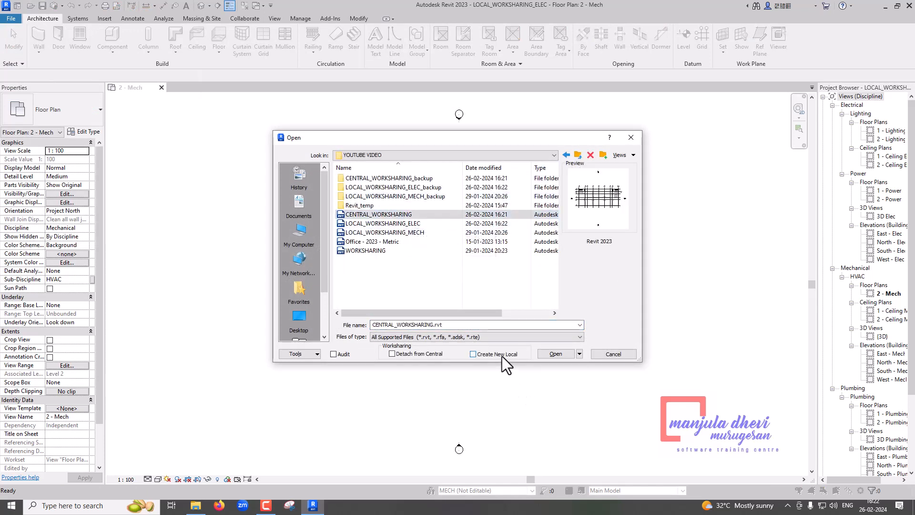
{"action": "left_click", "coordinate": [556, 354]}
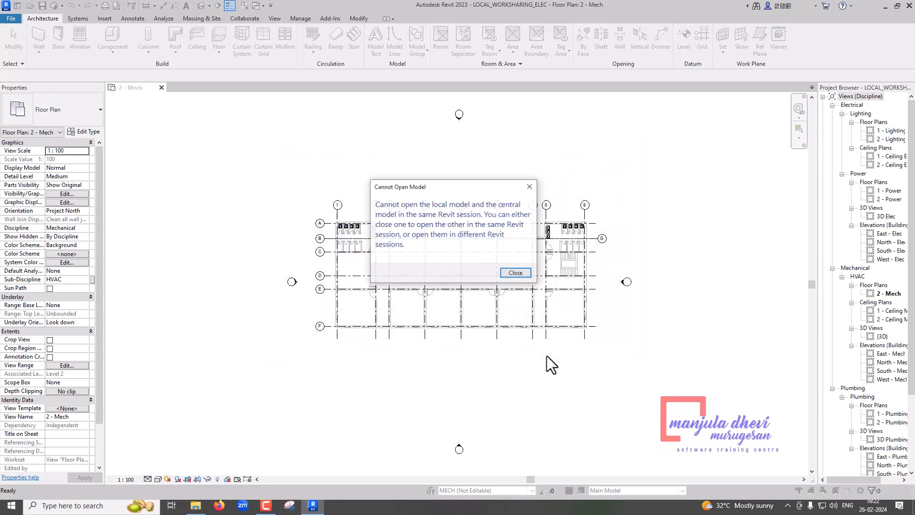
{"action": "left_click", "coordinate": [514, 270]}
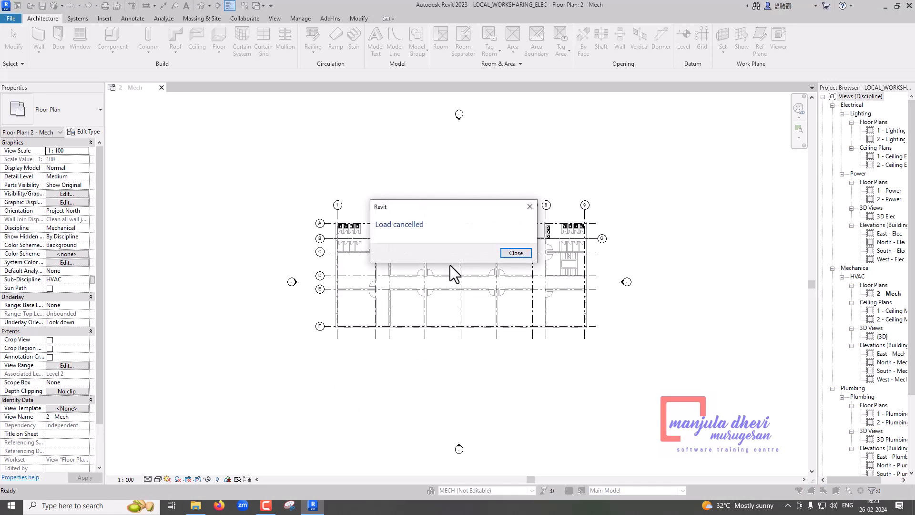
{"action": "left_click", "coordinate": [515, 253]}
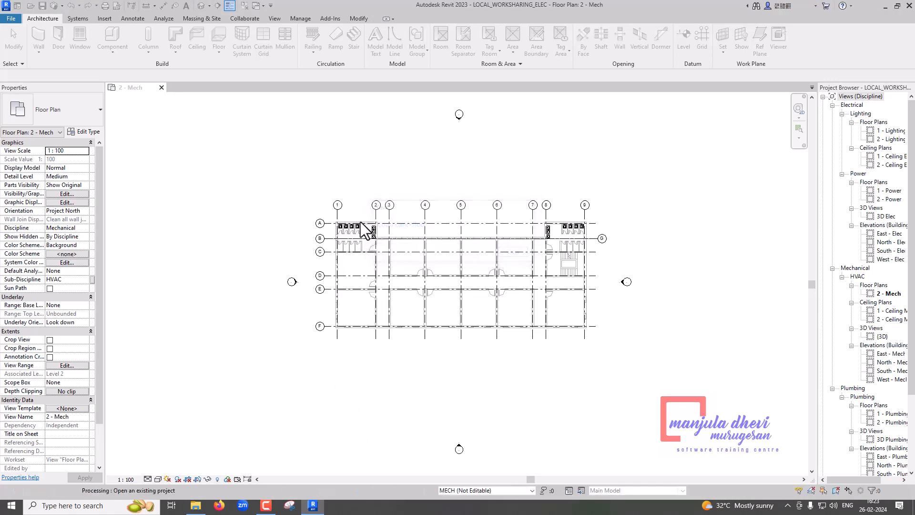
Close the LOCAL_WORKSHARING_ELEC local file without synchronizing its changes with the central model.
{"action": "left_click", "coordinate": [161, 88]}
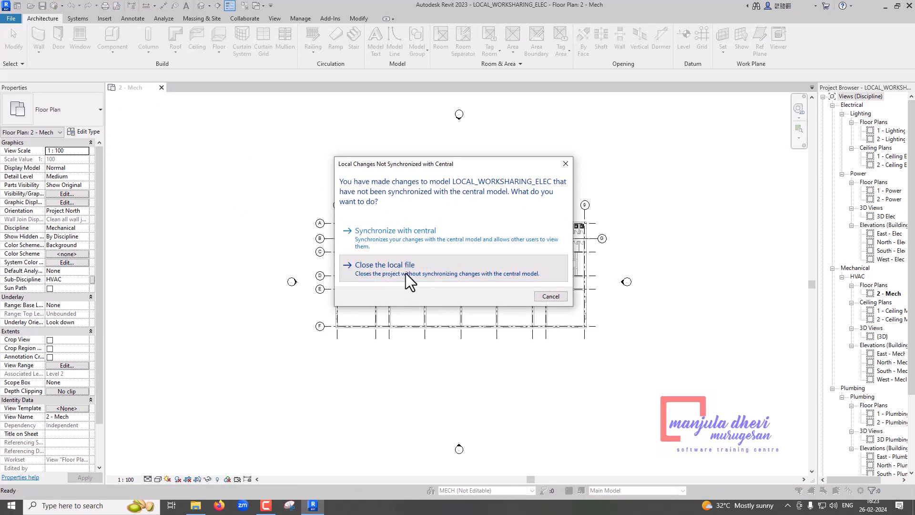
{"action": "left_click", "coordinate": [405, 273]}
{"action": "left_click", "coordinate": [407, 266]}
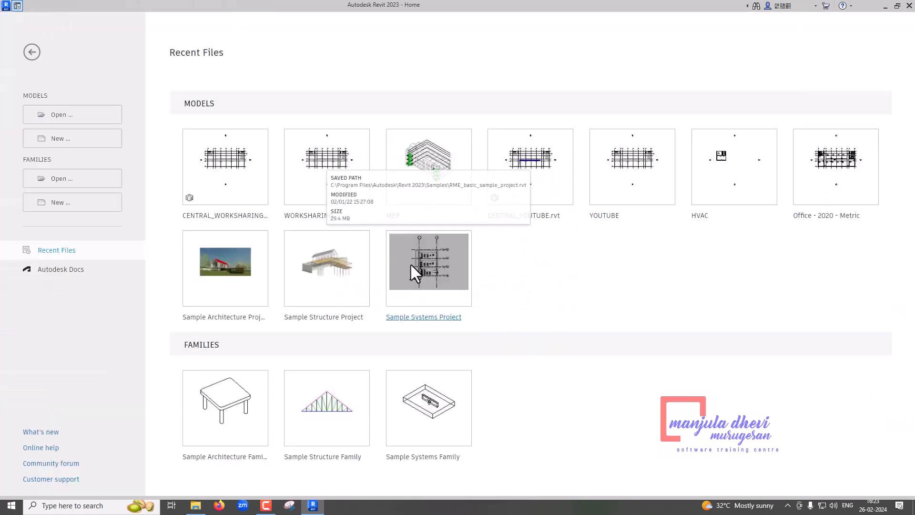
Open the CENTRAL_WORKSHARING.rvt central model directly, with Create New Local turned off.
{"action": "left_click", "coordinate": [59, 121]}
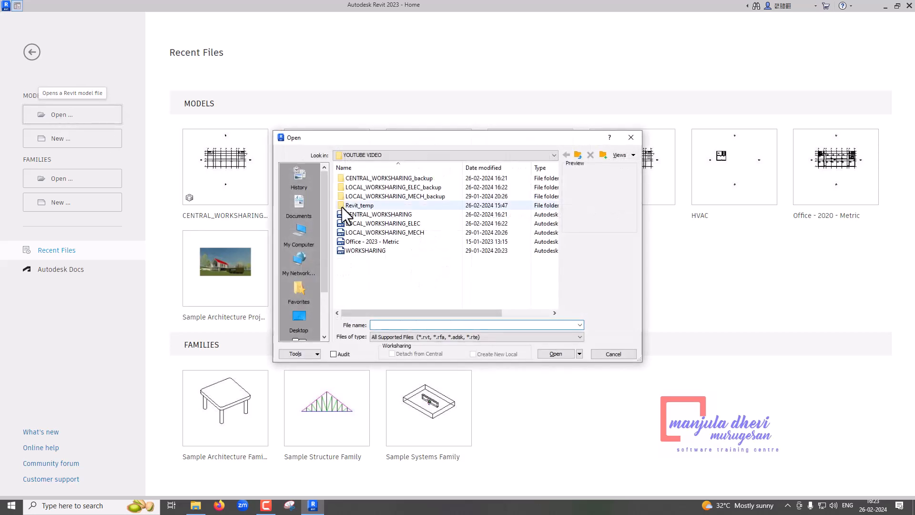
{"action": "left_click", "coordinate": [361, 215]}
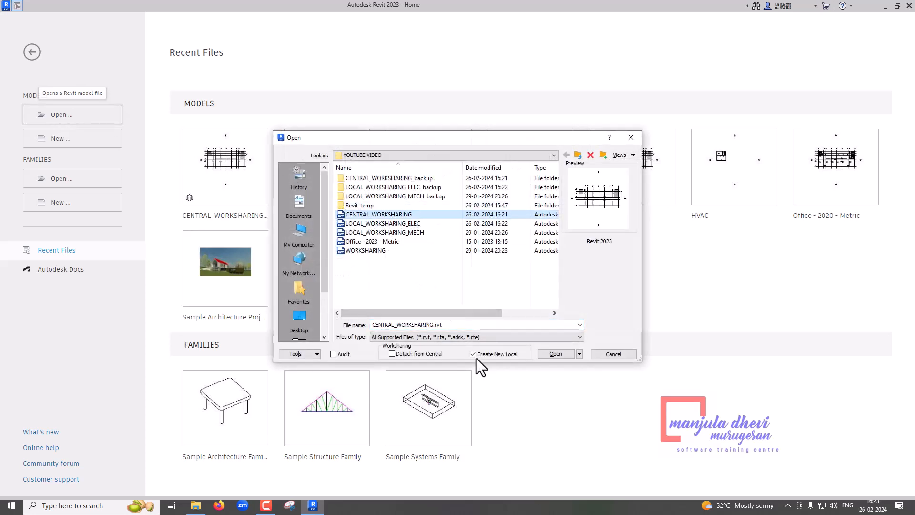
{"action": "left_click", "coordinate": [551, 357]}
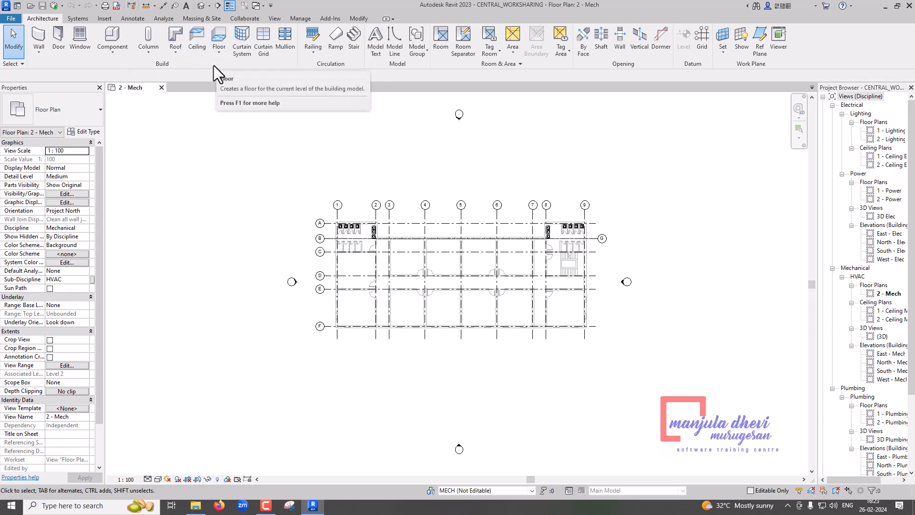
{"action": "left_click", "coordinate": [251, 19]}
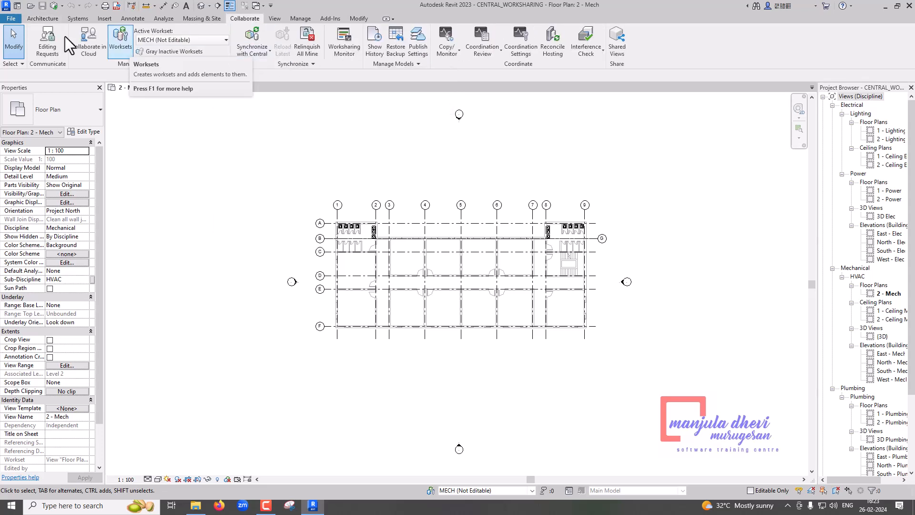
{"action": "left_click", "coordinate": [12, 20]}
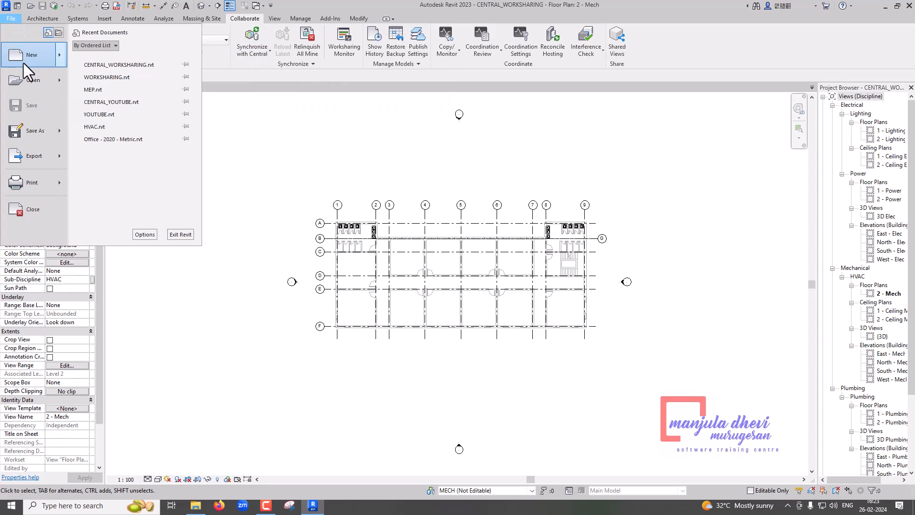
{"action": "mouse_move", "coordinate": [24, 76]}
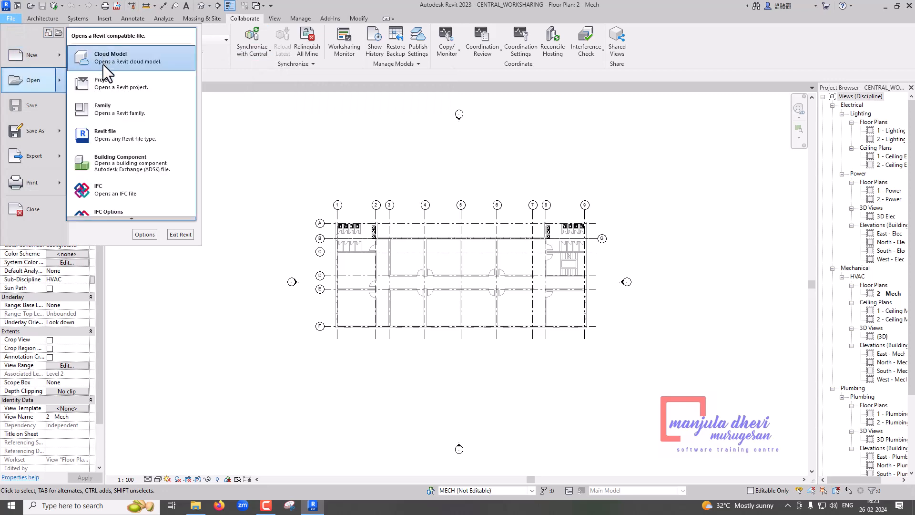
{"action": "left_click", "coordinate": [100, 78]}
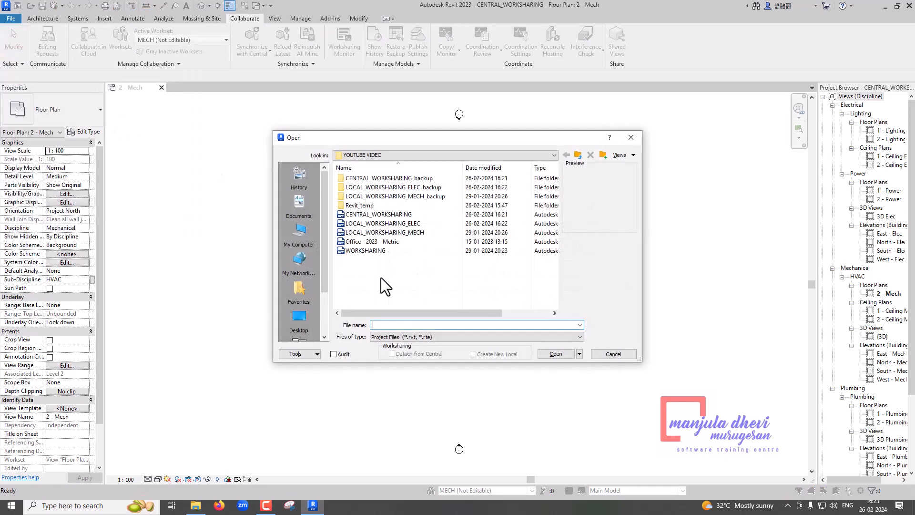
{"action": "left_click", "coordinate": [397, 215]}
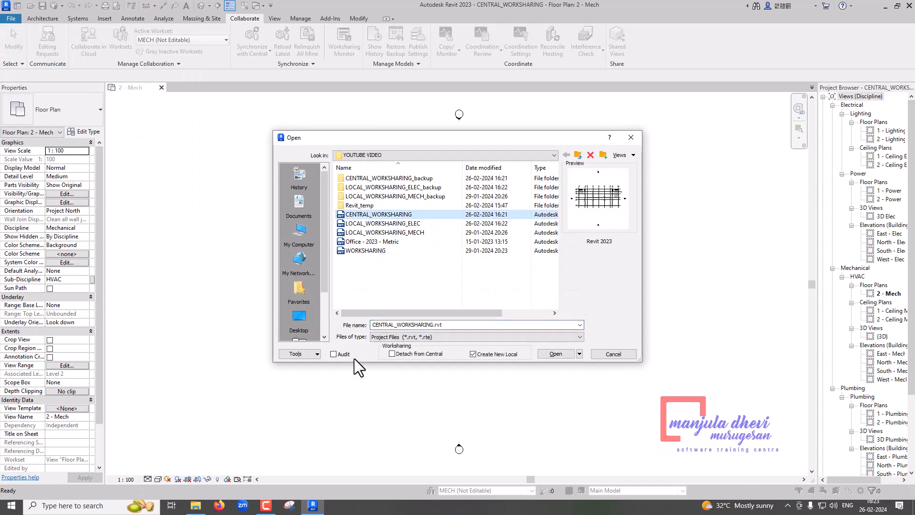
{"action": "left_click", "coordinate": [477, 355]}
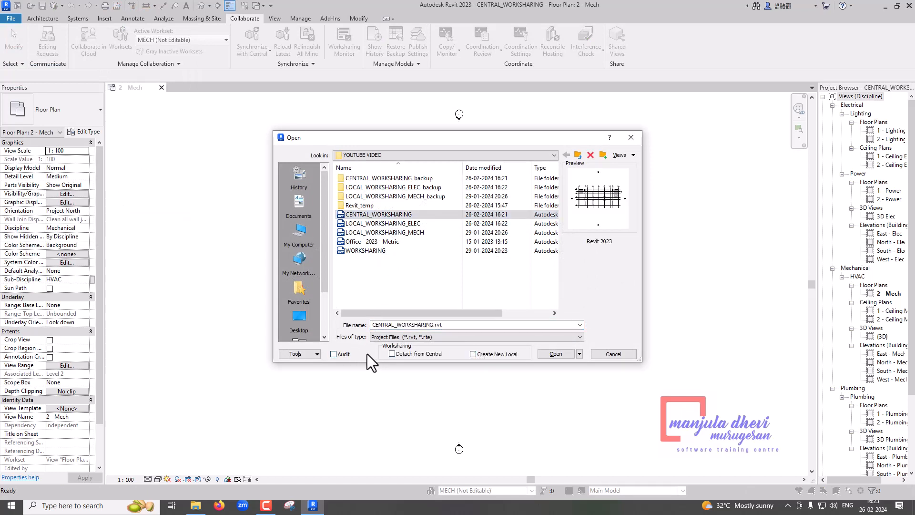
{"action": "left_click", "coordinate": [619, 355]}
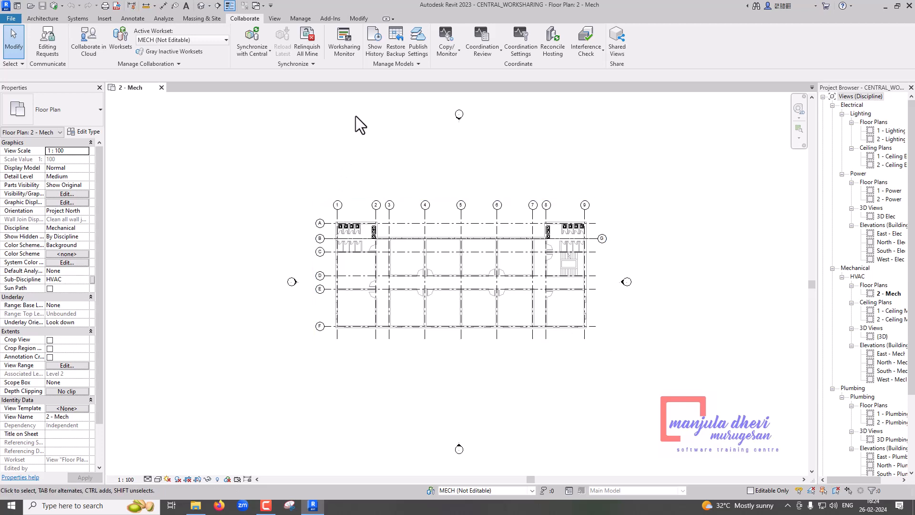
Start Restore Backup and load the saved versions from the CENTRAL_WORKSHARING_backup folder in YOUTUBE VIDEO.
{"action": "left_click", "coordinate": [388, 52]}
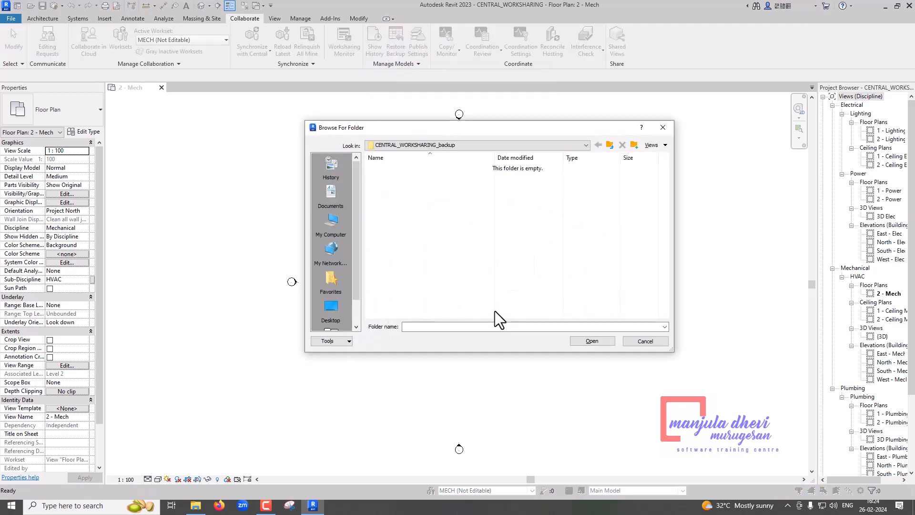
{"action": "left_click", "coordinate": [608, 145]}
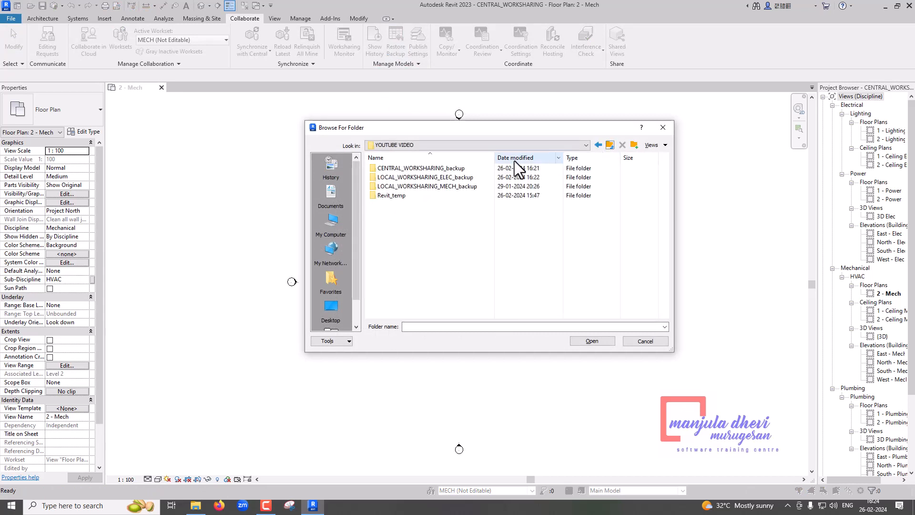
{"action": "double_click", "coordinate": [446, 172]}
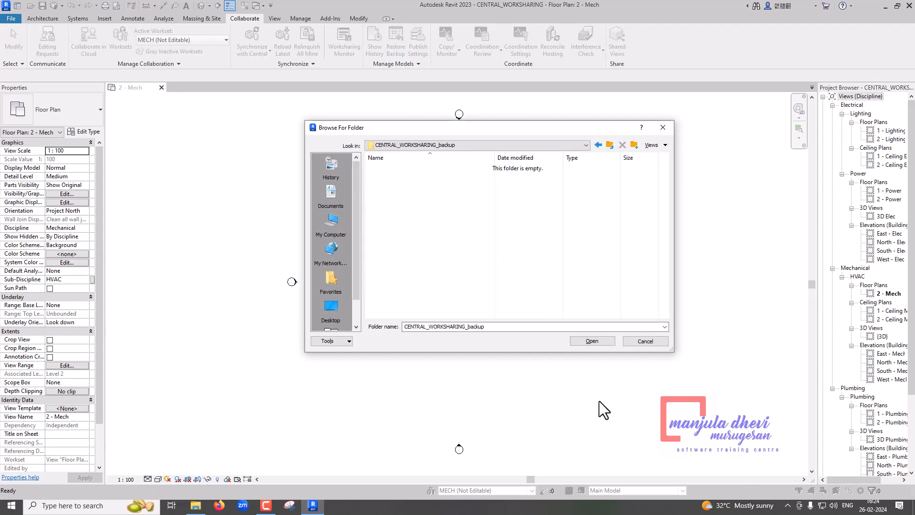
{"action": "left_click", "coordinate": [592, 341]}
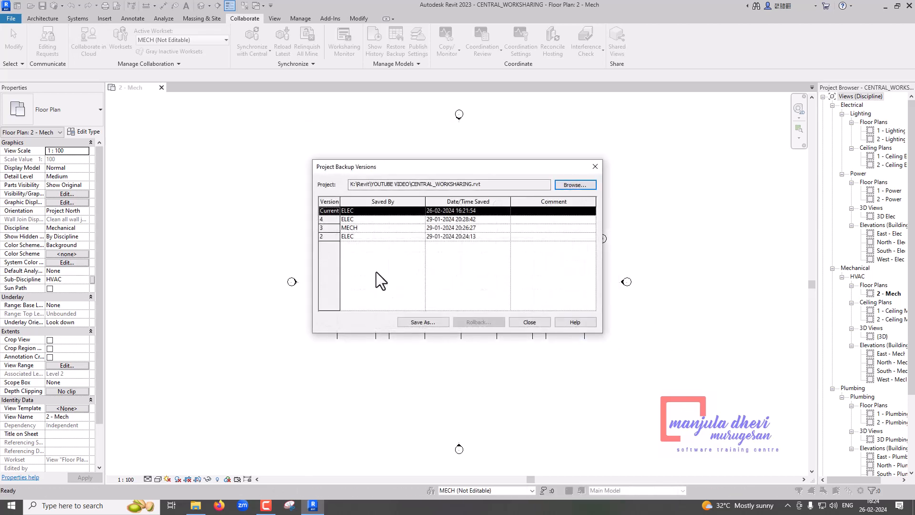
Roll the central project back to backup version 4 and reload it.
{"action": "left_click", "coordinate": [327, 219]}
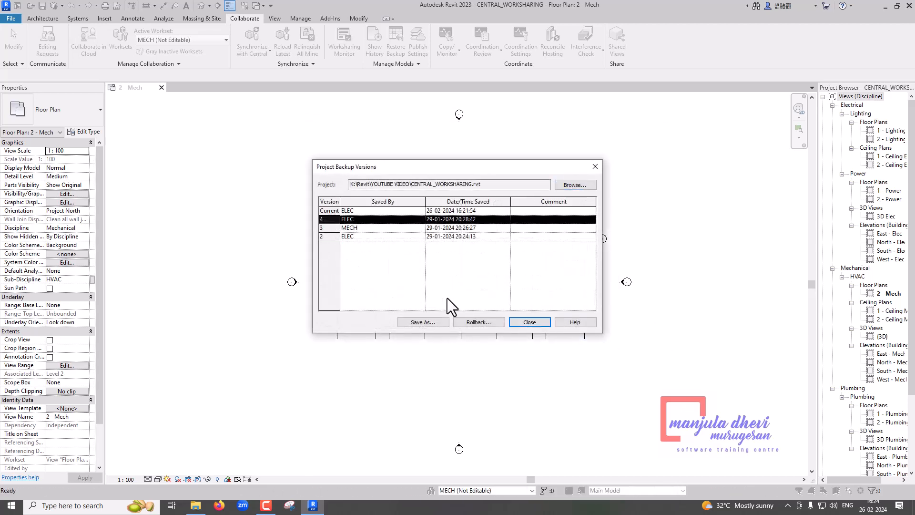
{"action": "left_click", "coordinate": [468, 322]}
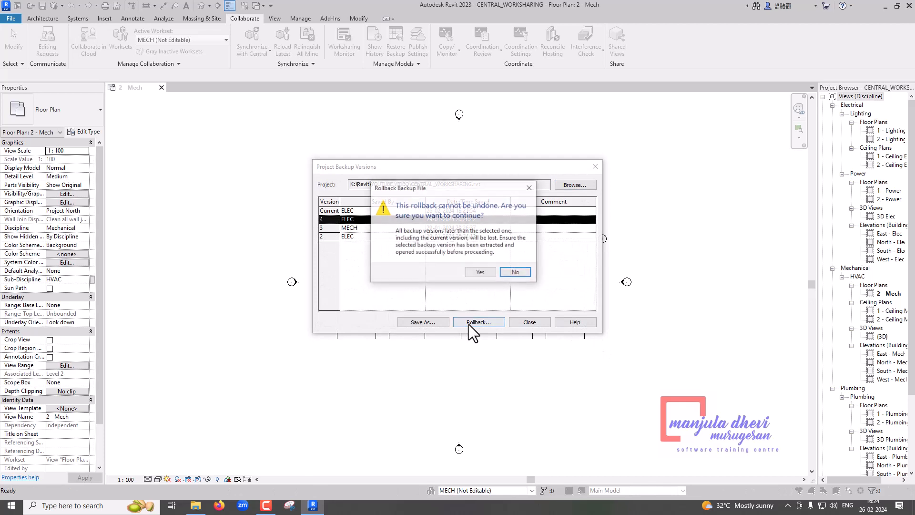
{"action": "left_click", "coordinate": [480, 270]}
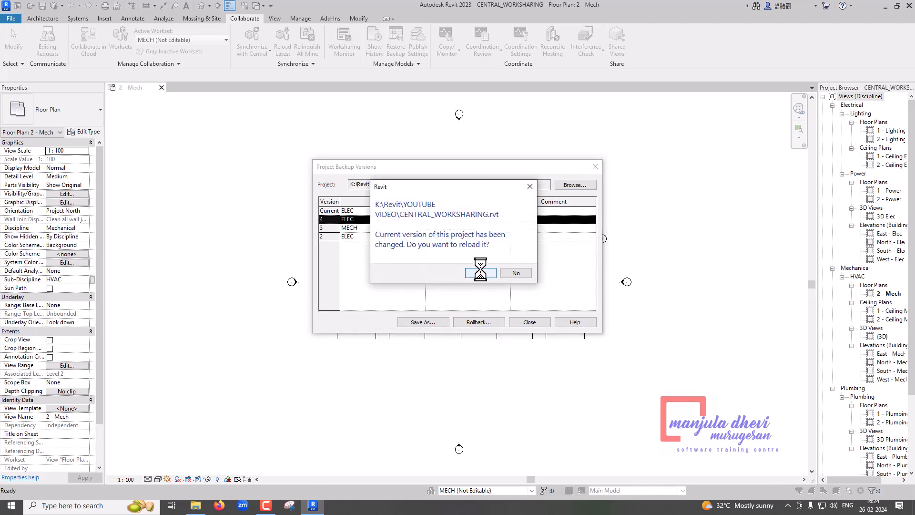
{"action": "left_click", "coordinate": [480, 271]}
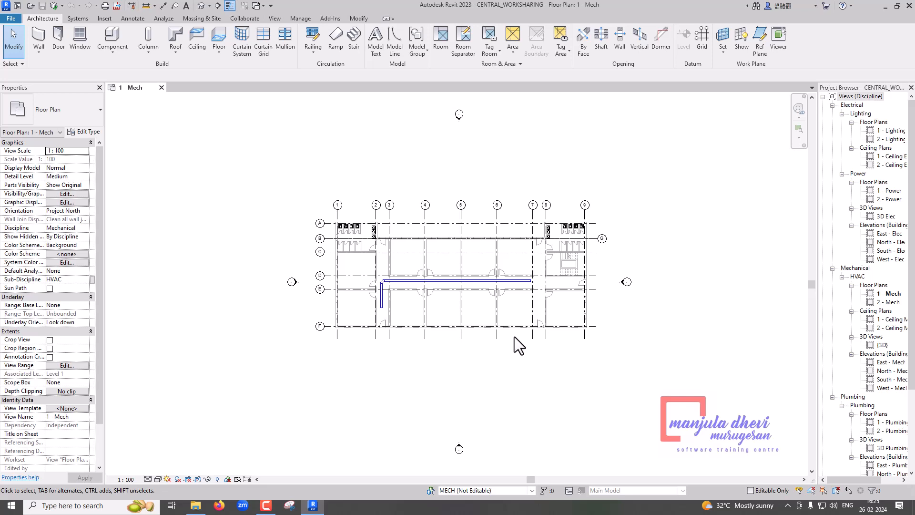
Close the central model and open LOCAL_WORKSHARING_ELEC.rvt from the YOUTUBE VIDEO folder.
{"action": "left_click", "coordinate": [162, 88]}
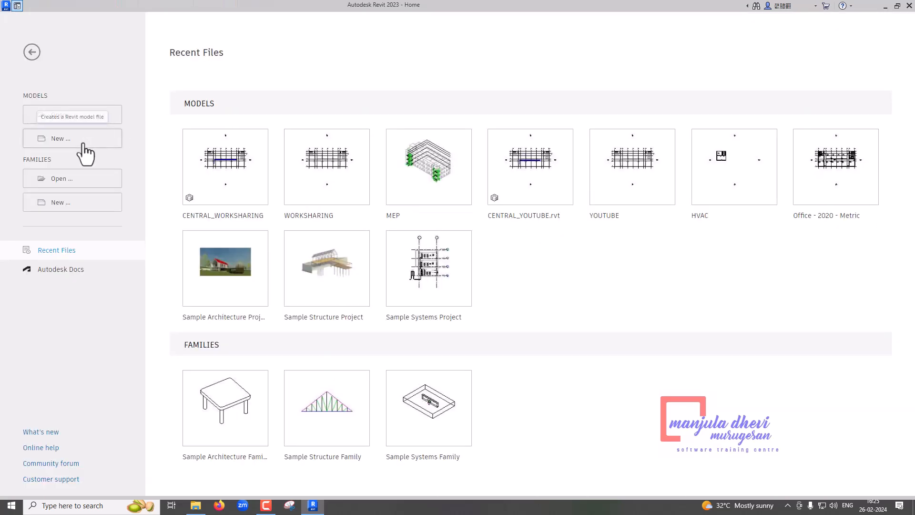
{"action": "left_click", "coordinate": [57, 117]}
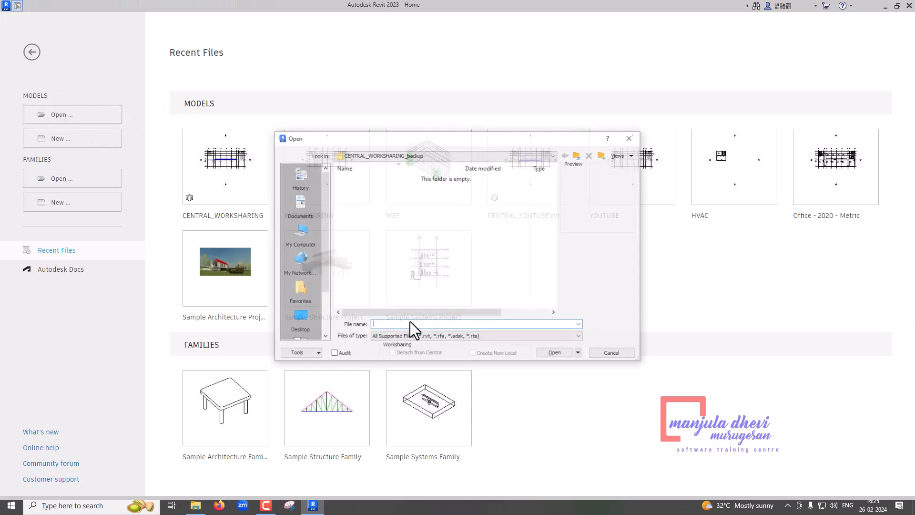
{"action": "left_click", "coordinate": [579, 153]}
{"action": "left_click", "coordinate": [417, 224]}
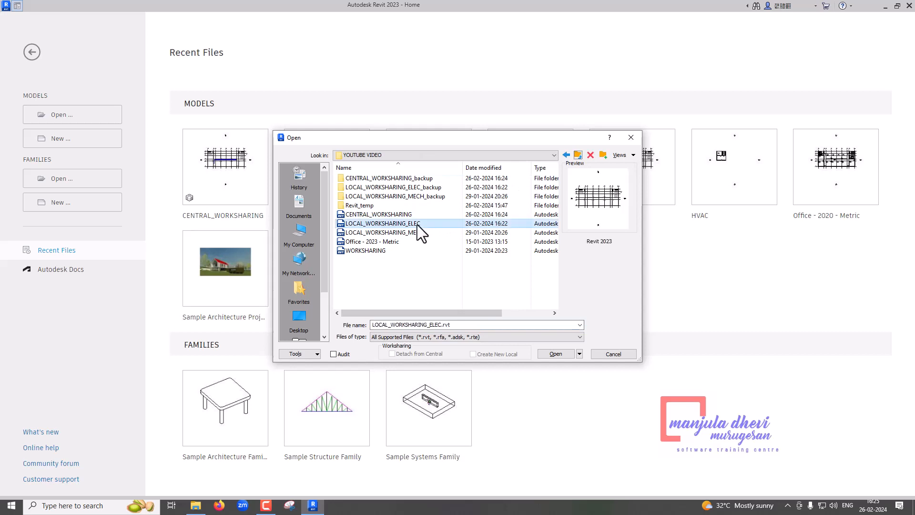
{"action": "left_click", "coordinate": [562, 353]}
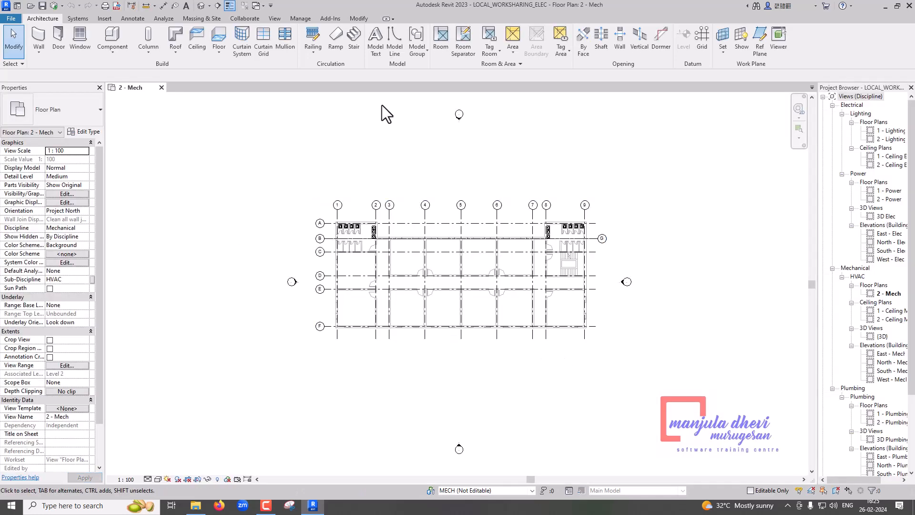
Synchronize the local file with the CENTRAL_WORKSHARING.rvt central model, saving the local file before and after.
{"action": "left_click", "coordinate": [252, 19]}
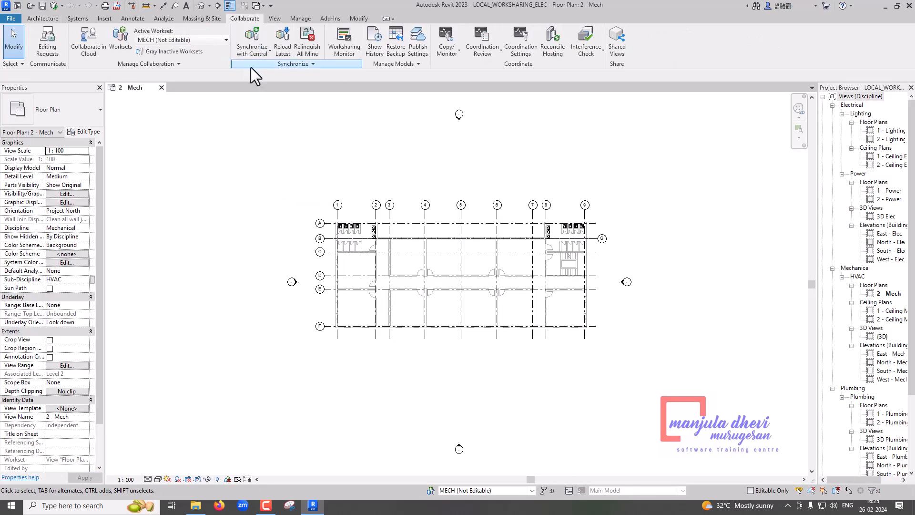
{"action": "left_click", "coordinate": [253, 41]}
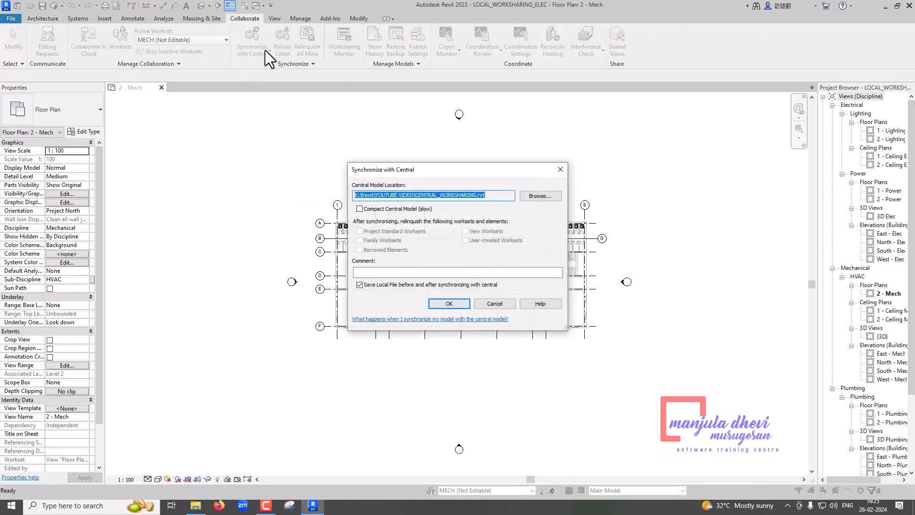
{"action": "left_click", "coordinate": [448, 303]}
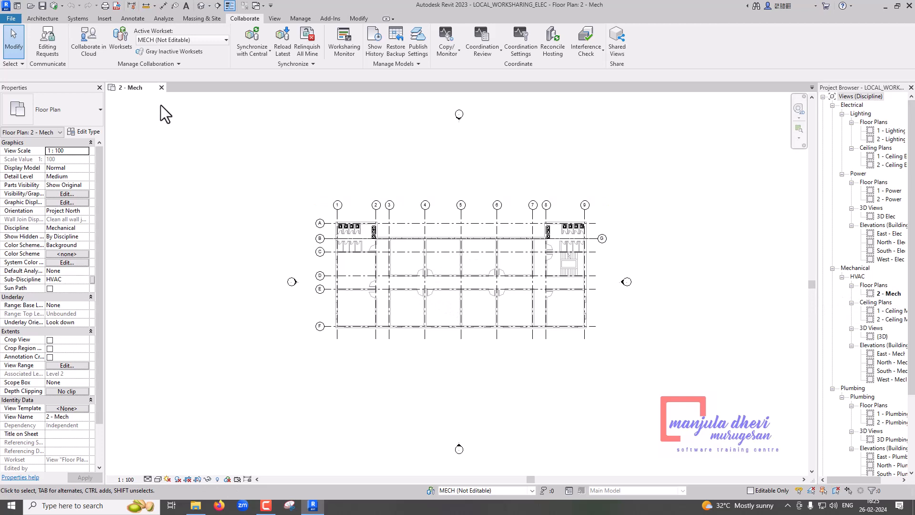
Close the local file and open CENTRAL_WORKSHARING.rvt from the YOUTUBE VIDEO folder with Create New Local turned off.
{"action": "left_click", "coordinate": [162, 87]}
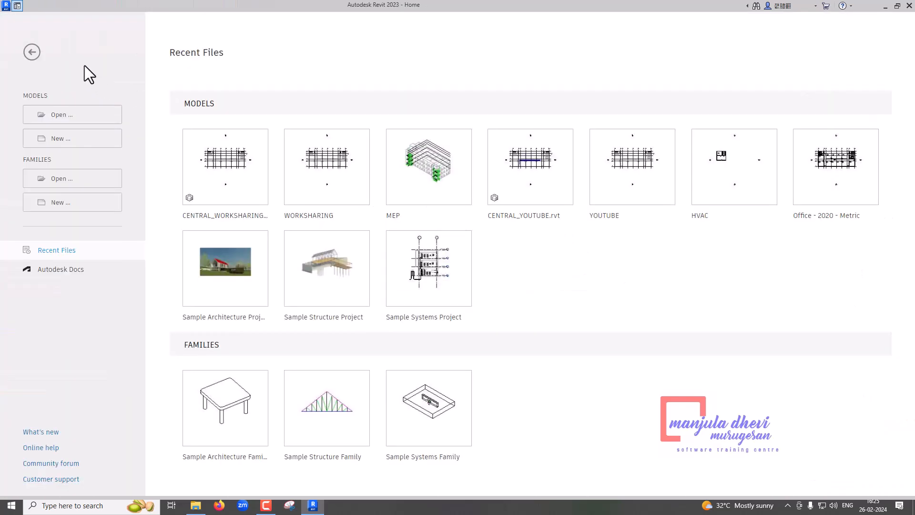
{"action": "left_click", "coordinate": [51, 120]}
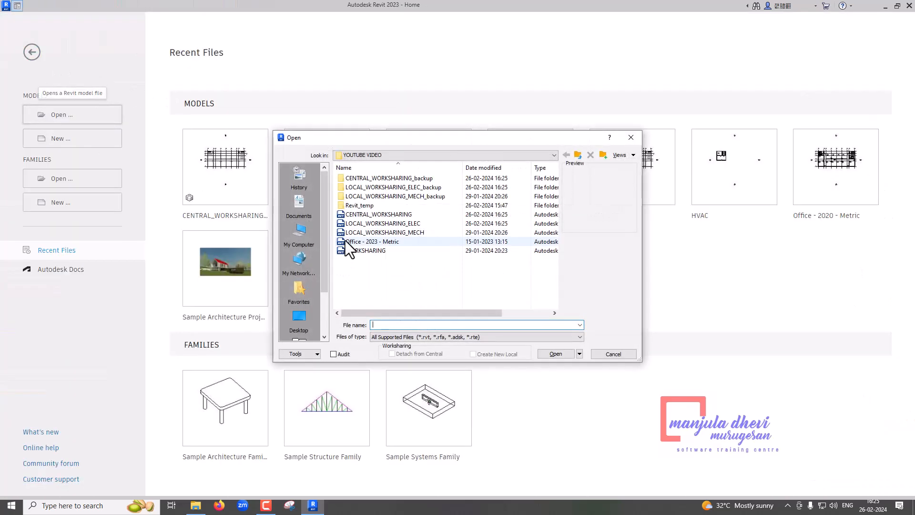
{"action": "left_click", "coordinate": [367, 214]}
{"action": "left_click", "coordinate": [491, 353]}
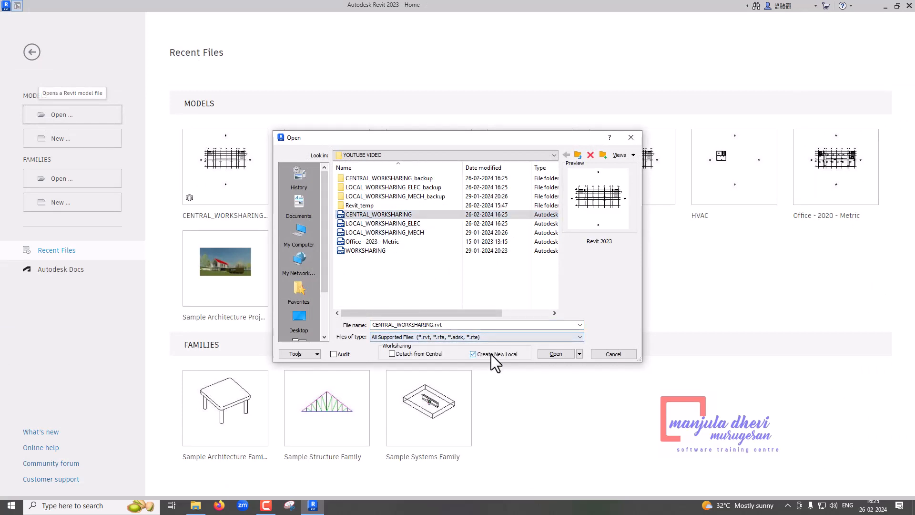
{"action": "left_click", "coordinate": [556, 354]}
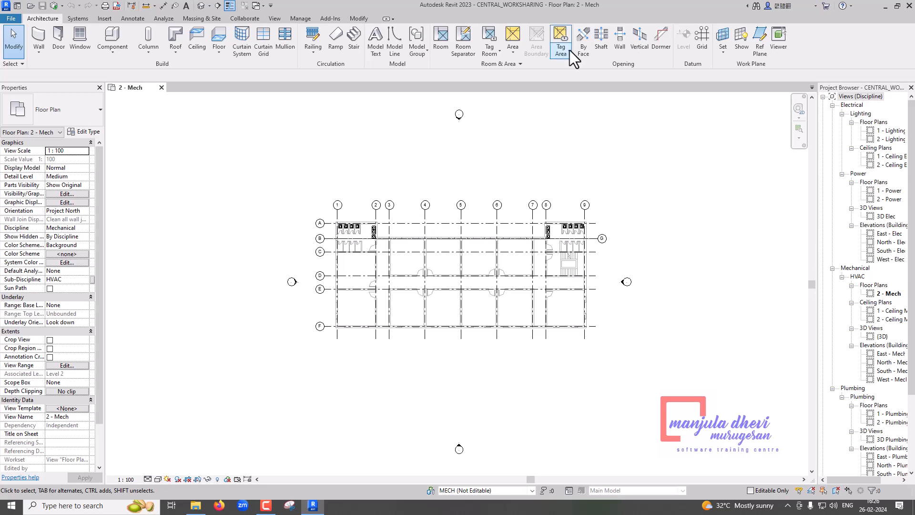
Show the collaboration tools for the central model and minimize the program window to the desktop.
{"action": "left_click", "coordinate": [245, 20]}
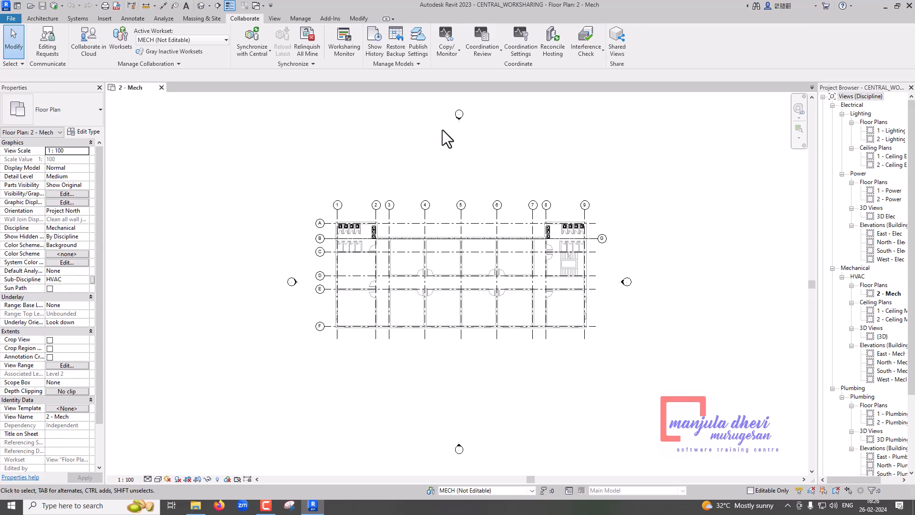
{"action": "left_click", "coordinate": [883, 5]}
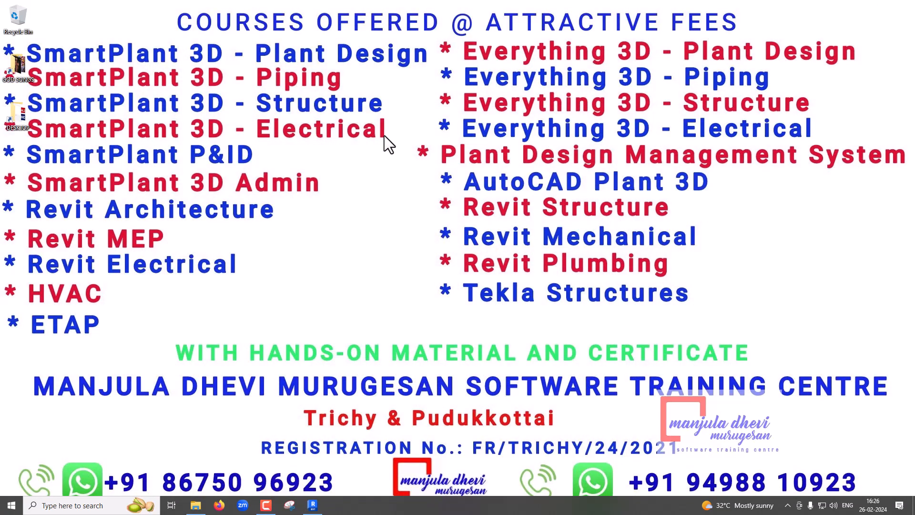